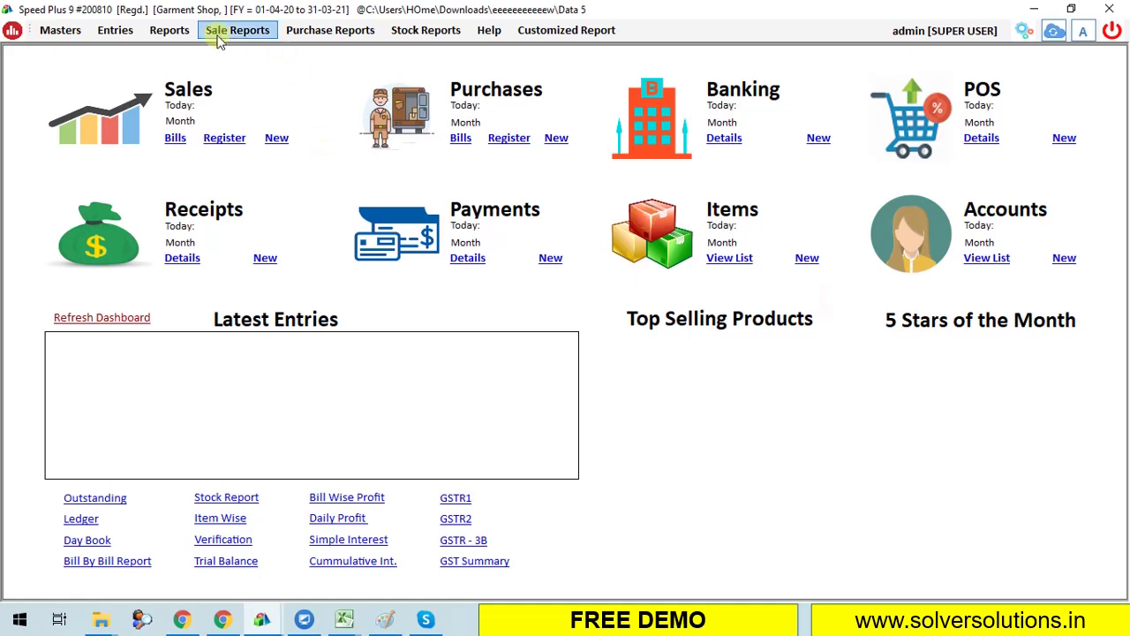
In the item list's Subitem Master settings, set the number of sub-items to 3.
{"action": "left_click", "coordinate": [60, 30]}
{"action": "left_click", "coordinate": [76, 74]}
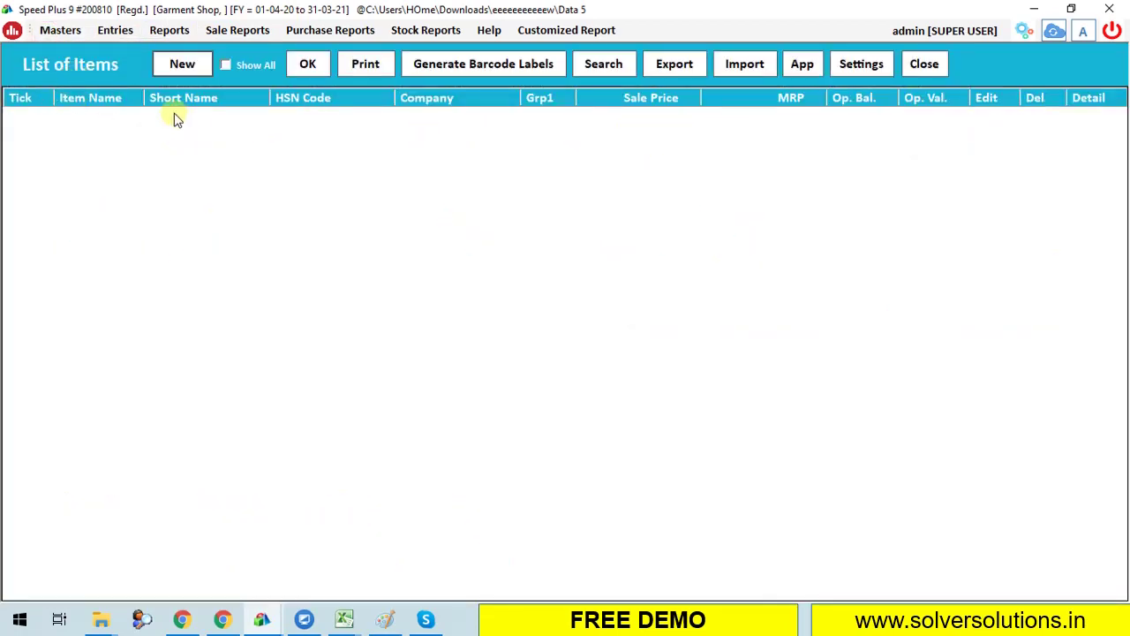
{"action": "left_click", "coordinate": [862, 69]}
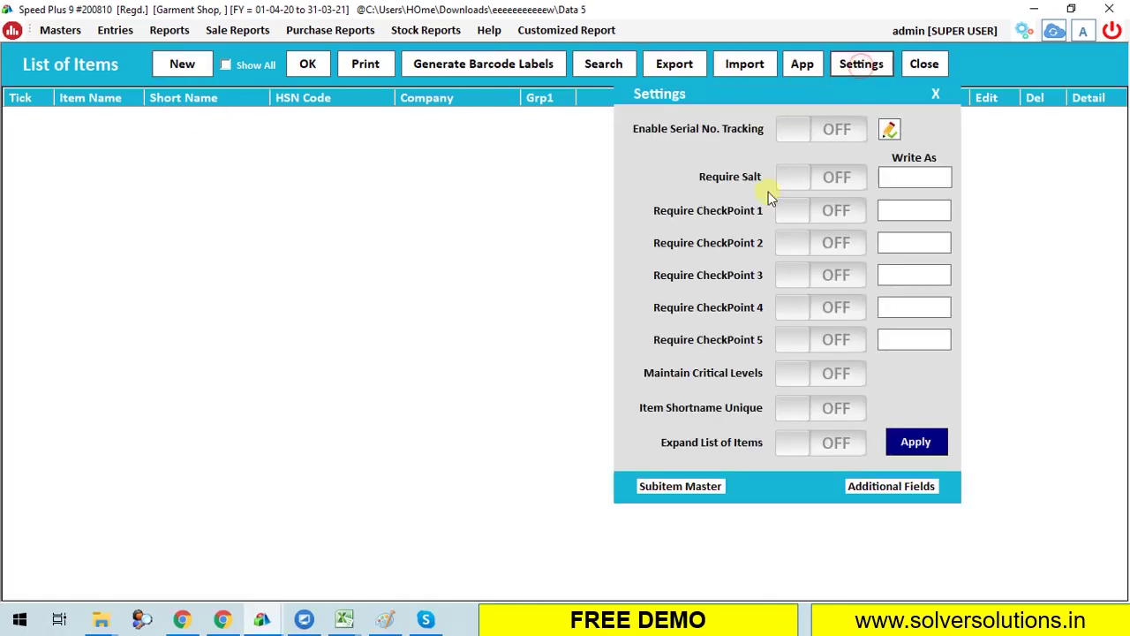
{"action": "left_click", "coordinate": [671, 484]}
{"action": "left_click", "coordinate": [585, 246]}
{"action": "left_click", "coordinate": [530, 323]}
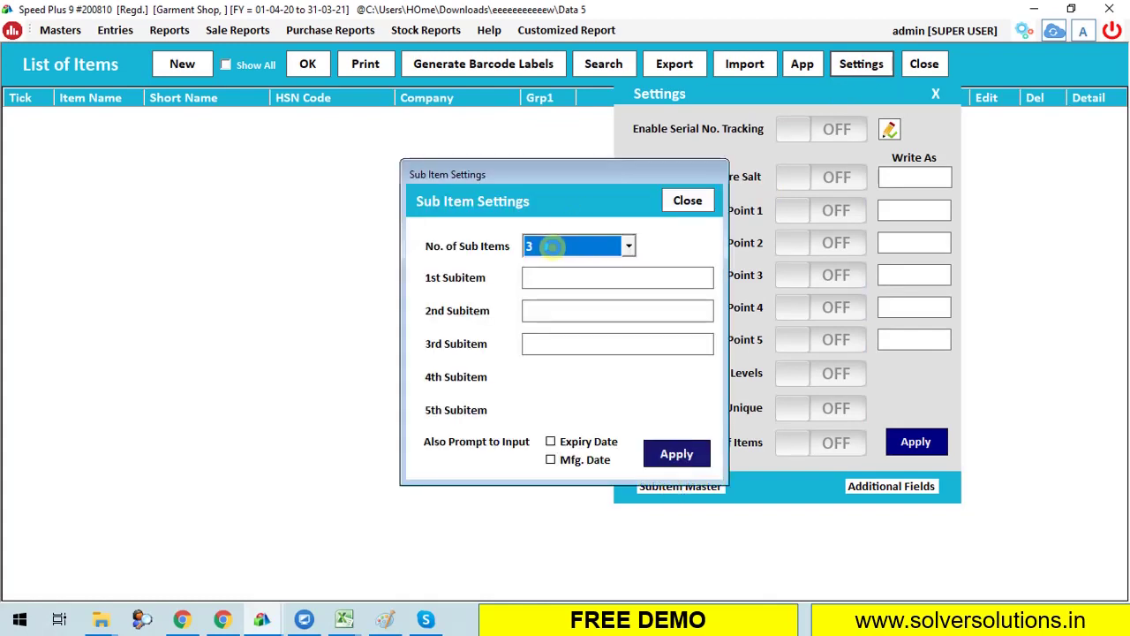
{"action": "left_click", "coordinate": [552, 247]}
{"action": "left_click", "coordinate": [551, 323]}
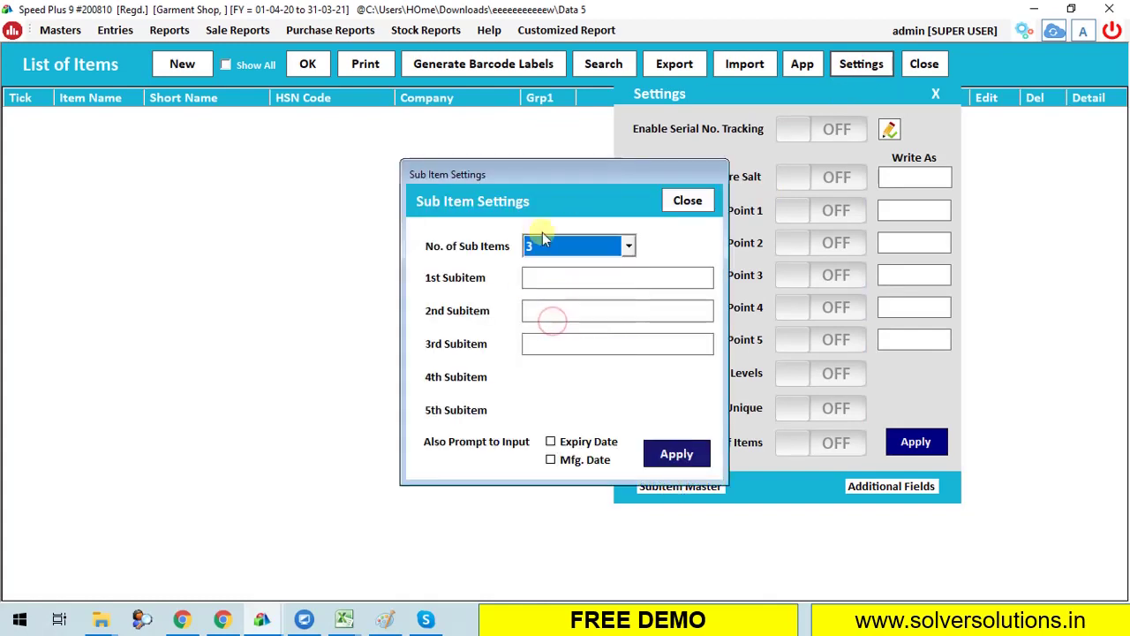
Name the sub-items Article No., Size and Color and apply them.
{"action": "left_click", "coordinate": [590, 279]}
{"action": "type", "text": "Art"}
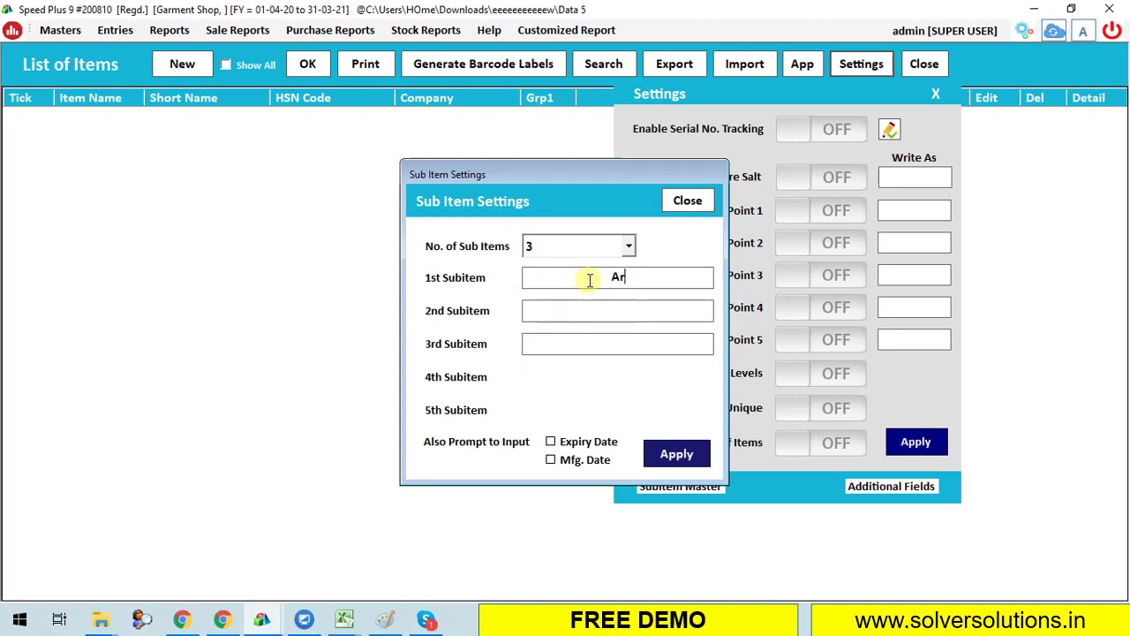
{"action": "type", "text": "icle No."}
{"action": "key", "text": "Tab"}
{"action": "type", "text": "Size"}
{"action": "key", "text": "Tab"}
{"action": "type", "text": "Color"}
{"action": "left_click", "coordinate": [688, 200]}
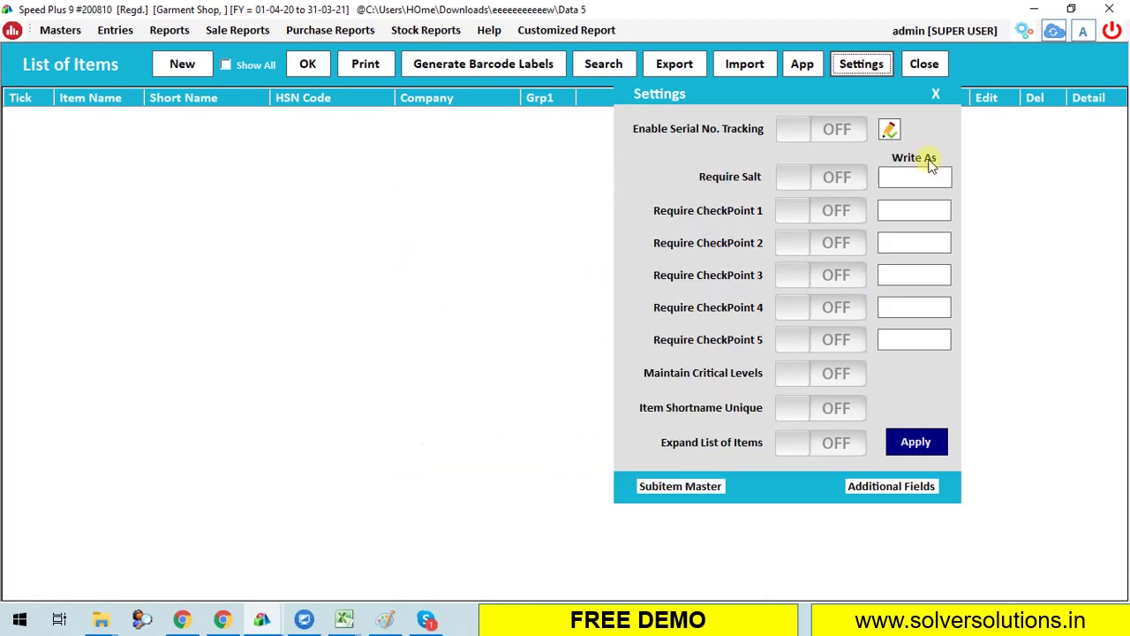
Start a new item named Shirt with short name srt and HSN code 9388.
{"action": "left_click", "coordinate": [937, 94]}
{"action": "left_click", "coordinate": [575, 356]}
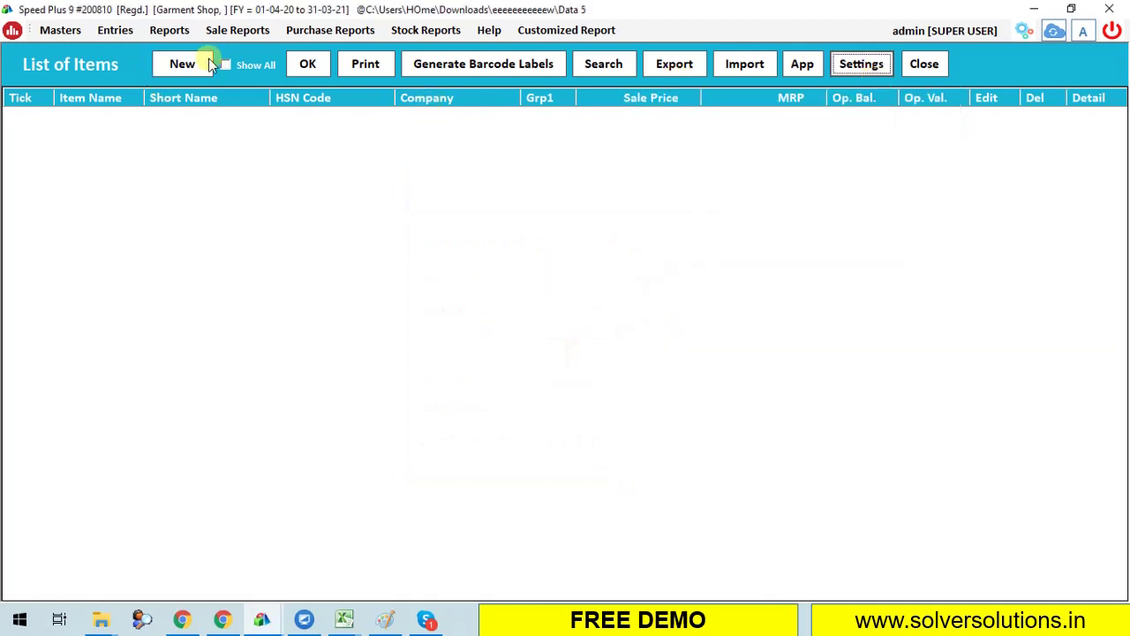
{"action": "left_click", "coordinate": [183, 65]}
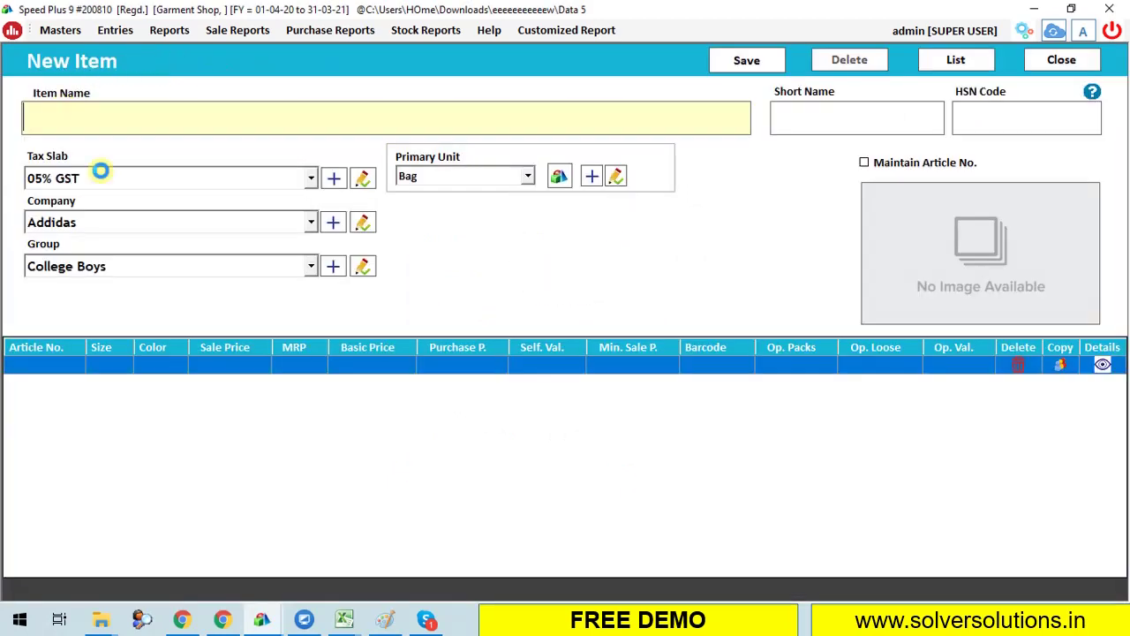
{"action": "type", "text": "Shirt"}
{"action": "key", "text": "Tab"}
{"action": "type", "text": "srt"}
{"action": "key", "text": "Tab"}
{"action": "type", "text": "9388"}
Give Shirt 18% GST, company Sportking, group Menswear, unit Pcs., and maintain Article No.
{"action": "key", "text": "Tab"}
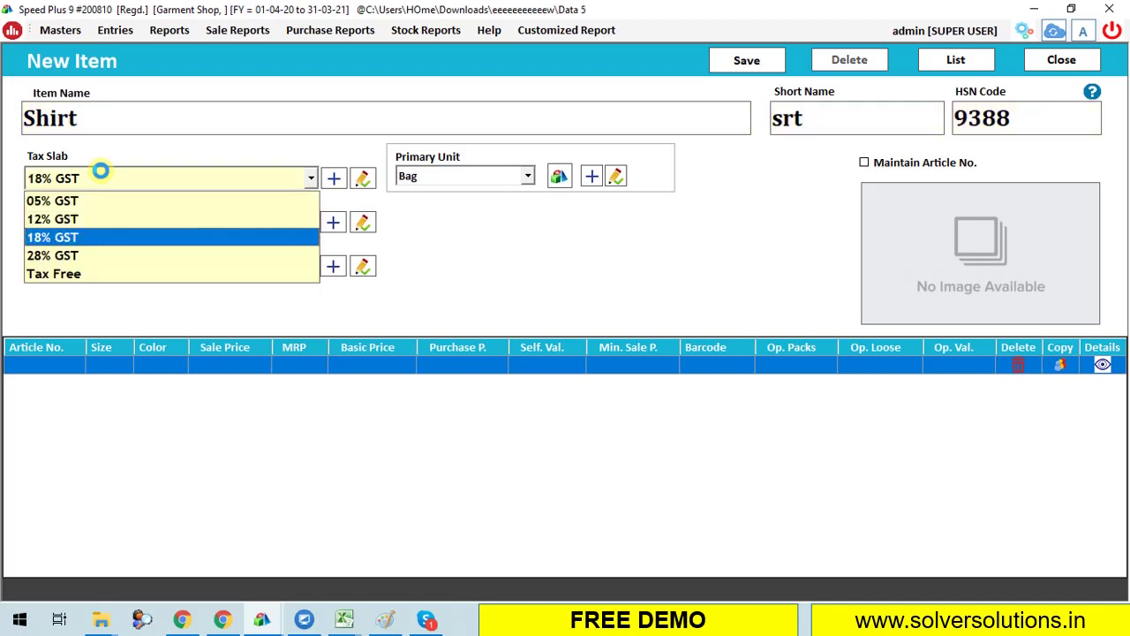
{"action": "key", "text": "Return"}
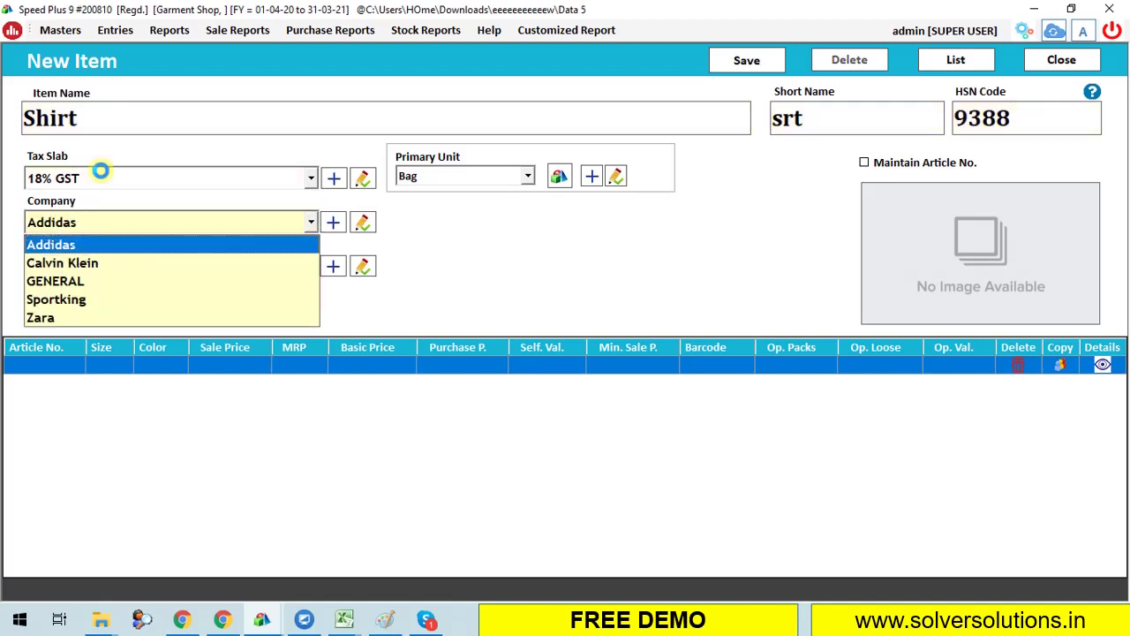
{"action": "key", "text": "Down"}
{"action": "key", "text": "Down"}
{"action": "key", "text": "Down"}
{"action": "key", "text": "Down"}
{"action": "key", "text": "Up"}
{"action": "key", "text": "Up"}
{"action": "key", "text": "Up"}
{"action": "key", "text": "Down"}
{"action": "key", "text": "Down"}
{"action": "key", "text": "Return"}
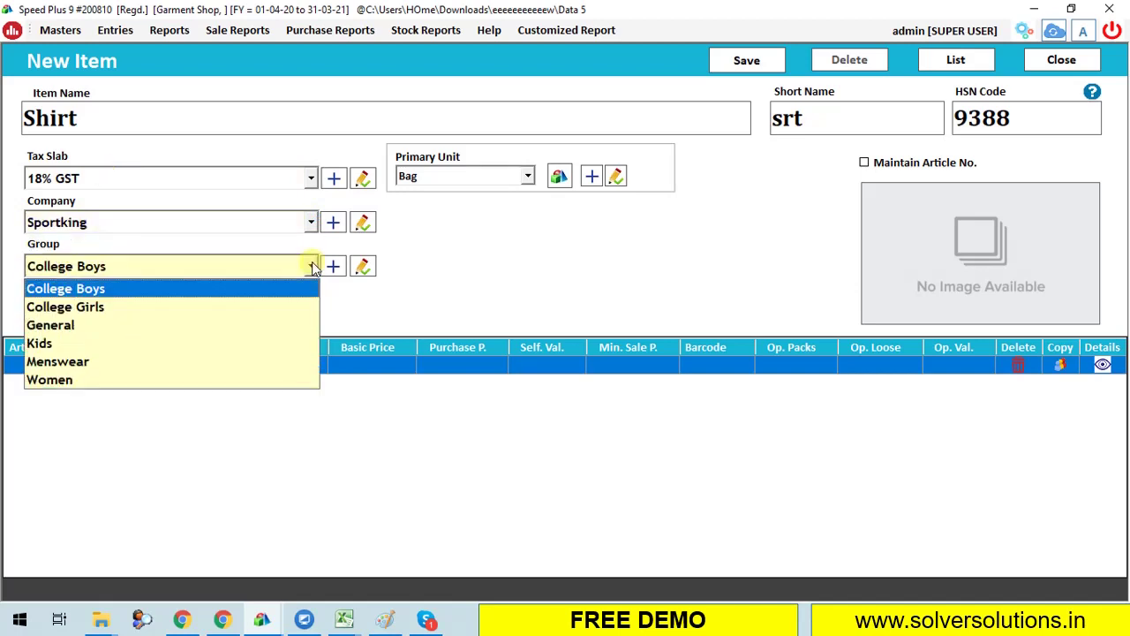
{"action": "key", "text": "Down"}
{"action": "key", "text": "Down"}
{"action": "key", "text": "Down"}
{"action": "key", "text": "Down"}
{"action": "key", "text": "Down"}
{"action": "key", "text": "Up"}
{"action": "key", "text": "Up"}
{"action": "key", "text": "Up"}
{"action": "key", "text": "Up"}
{"action": "key", "text": "Up"}
{"action": "key", "text": "Down"}
{"action": "key", "text": "Down"}
{"action": "key", "text": "Down"}
{"action": "key", "text": "Down"}
{"action": "key", "text": "Return"}
{"action": "key", "text": "Down"}
{"action": "key", "text": "Down"}
{"action": "key", "text": "Down"}
{"action": "key", "text": "Down"}
{"action": "key", "text": "Down"}
{"action": "key", "text": "Down"}
{"action": "key", "text": "Return"}
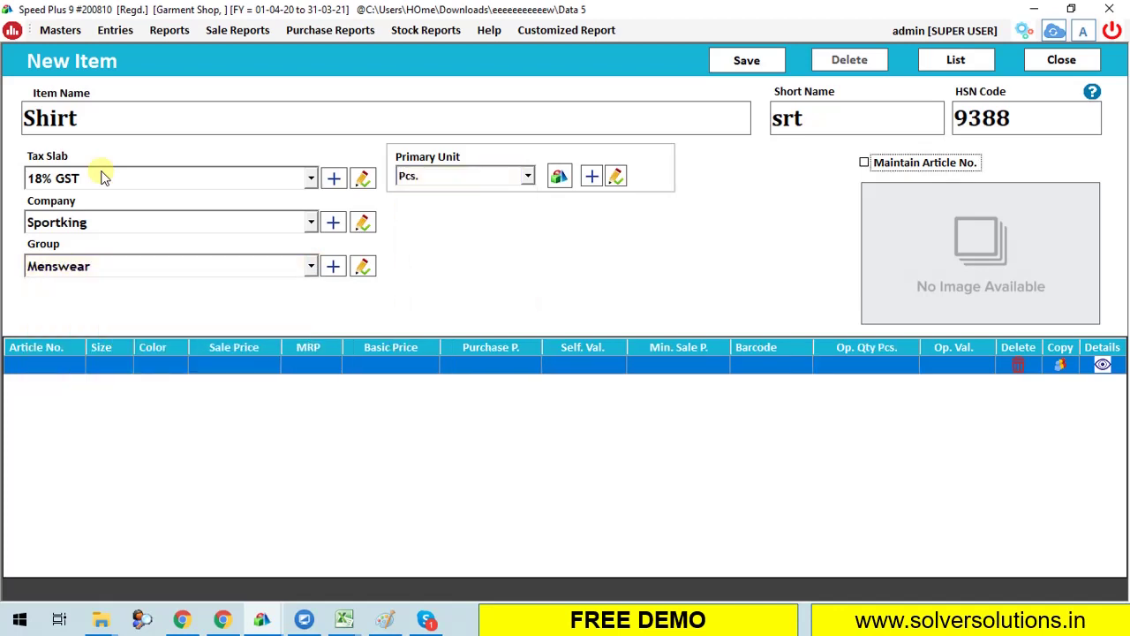
{"action": "left_click", "coordinate": [941, 164]}
{"action": "key", "text": "Return"}
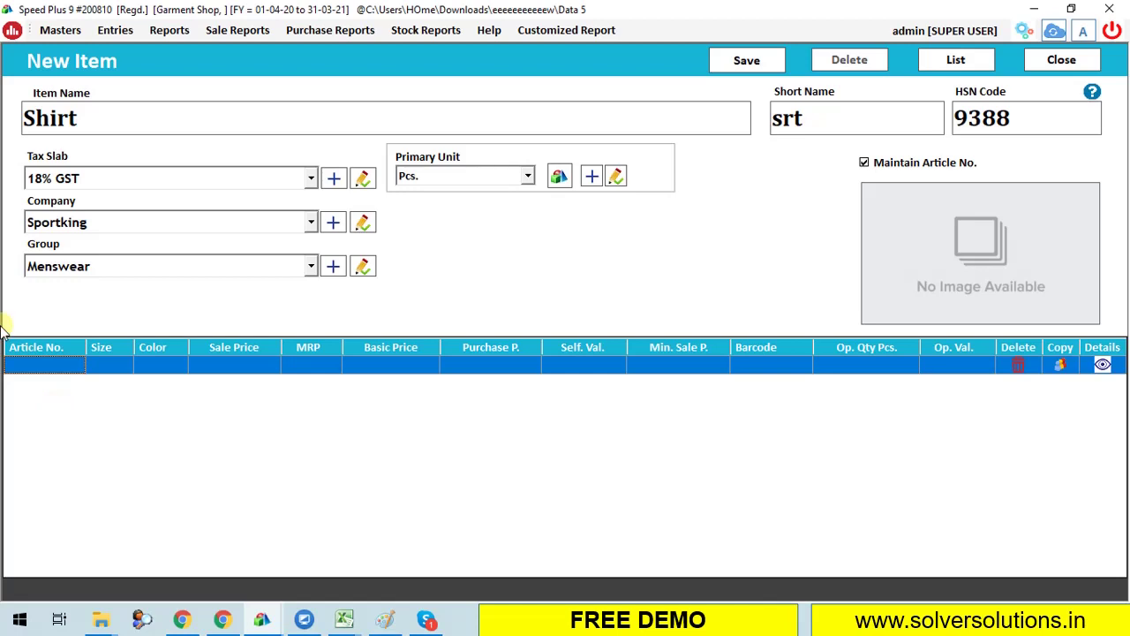
Enter article FR3774 in size L, Red, with sale price 400 and MRP 800.
{"action": "left_click", "coordinate": [51, 364]}
{"action": "type", "text": "FR3774"}
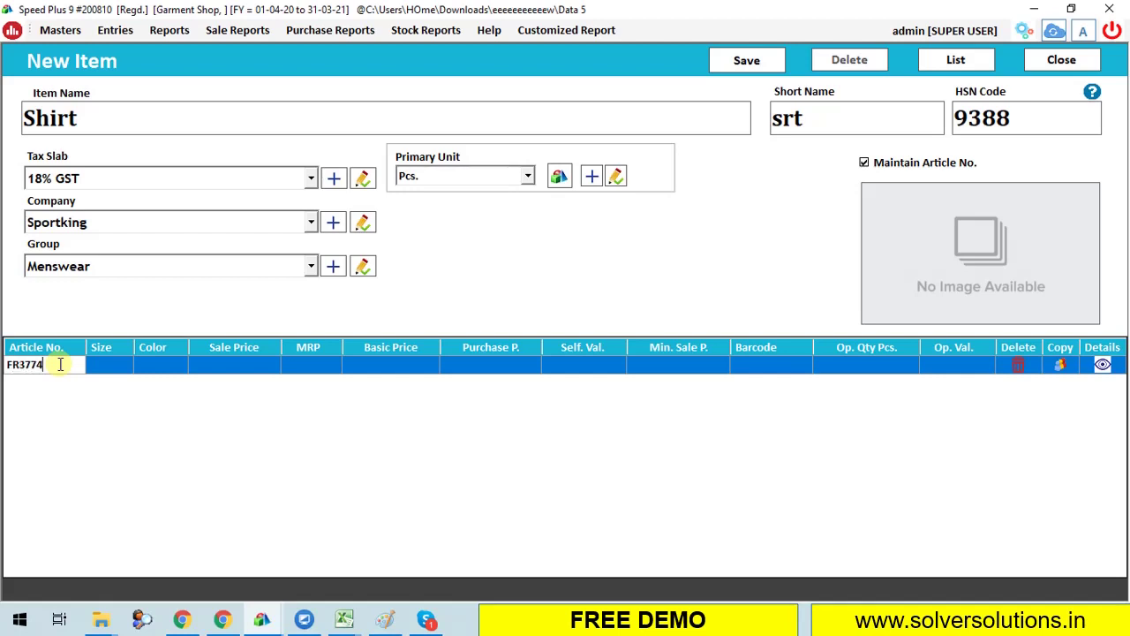
{"action": "key", "text": "Return"}
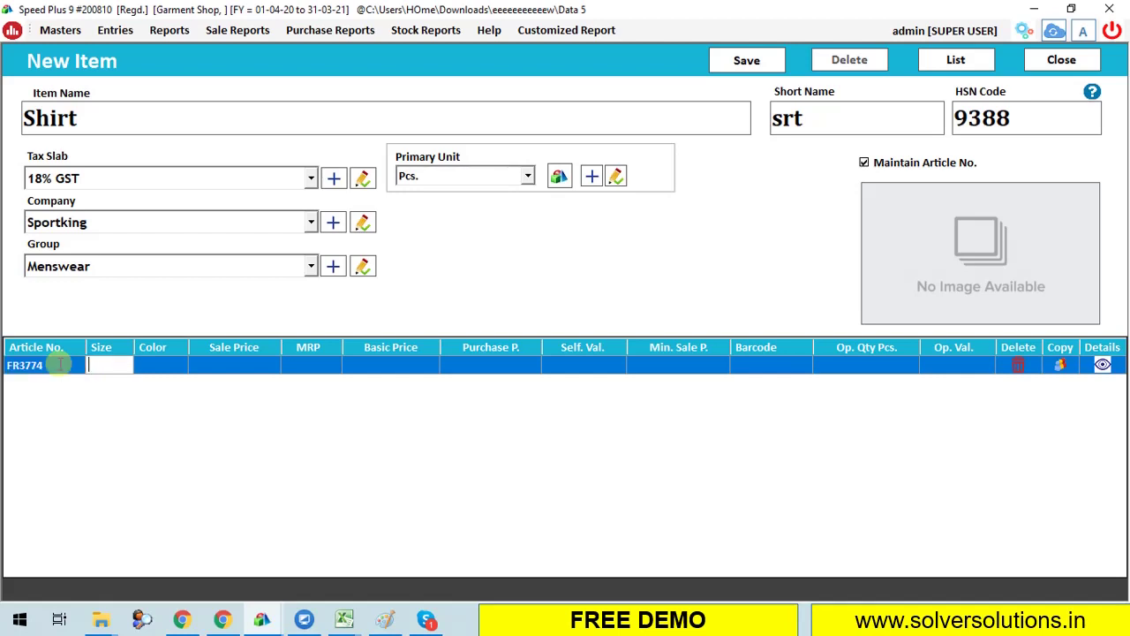
{"action": "type", "text": "L"}
{"action": "key", "text": "Return"}
{"action": "type", "text": "Red"}
{"action": "key", "text": "Return"}
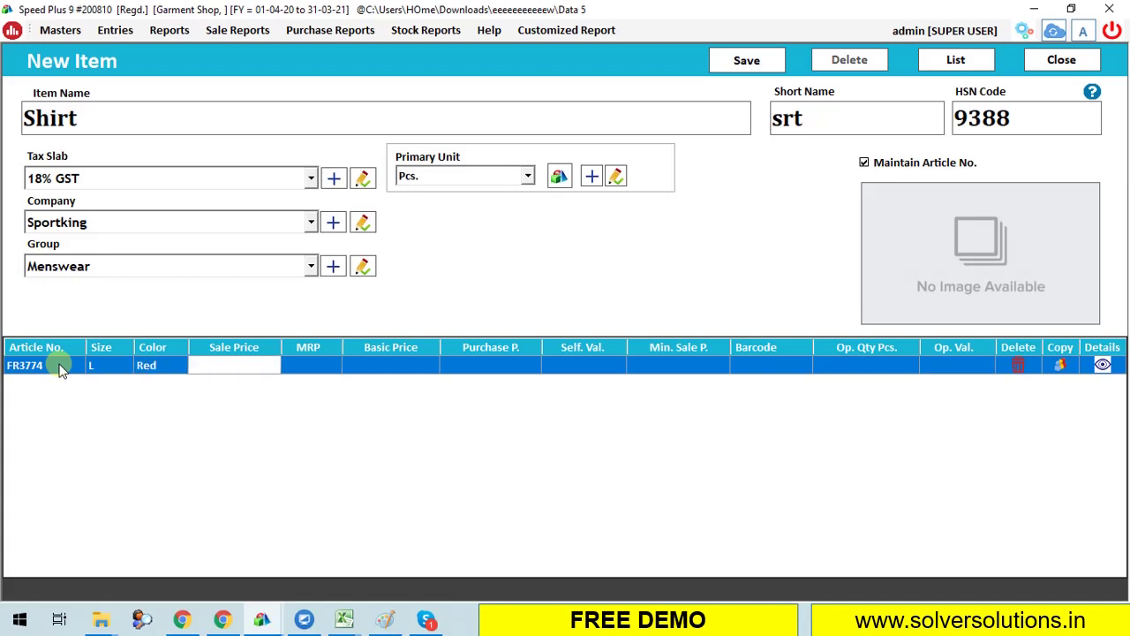
{"action": "type", "text": "400"}
{"action": "key", "text": "Return"}
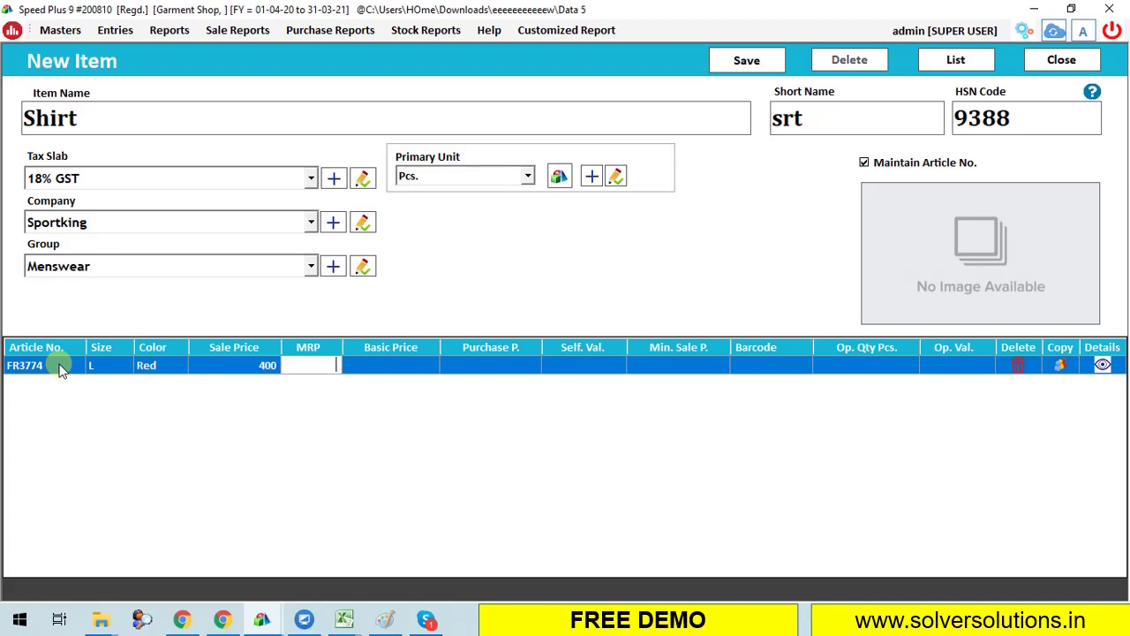
{"action": "type", "text": "800"}
{"action": "key", "text": "Return"}
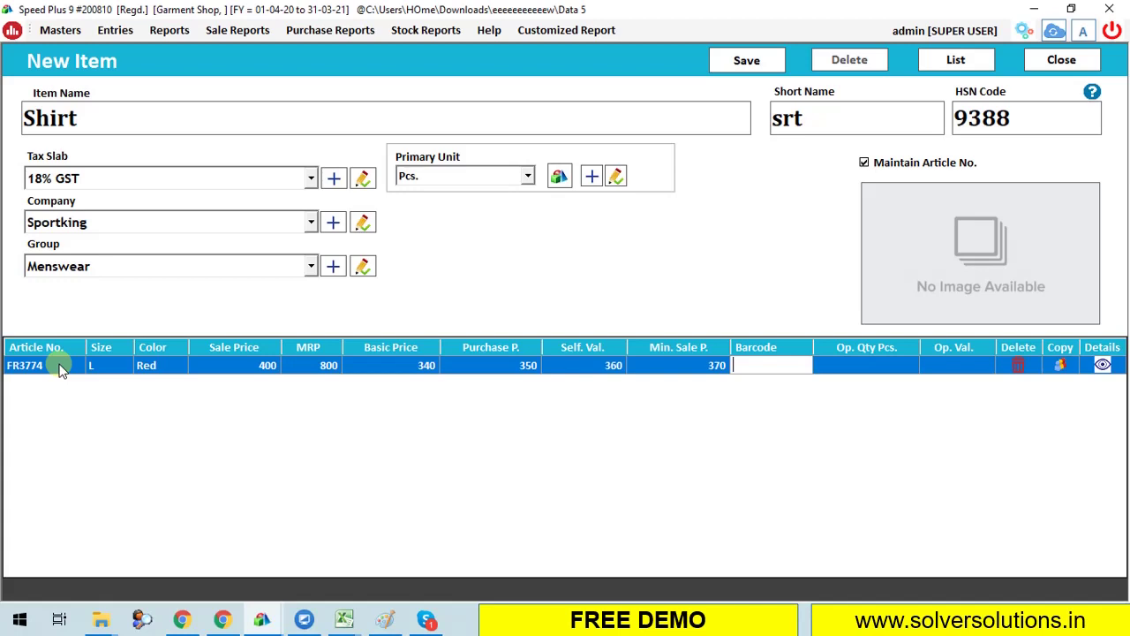
{"action": "type", "text": "89348437774"}
{"action": "key", "text": "Tab"}
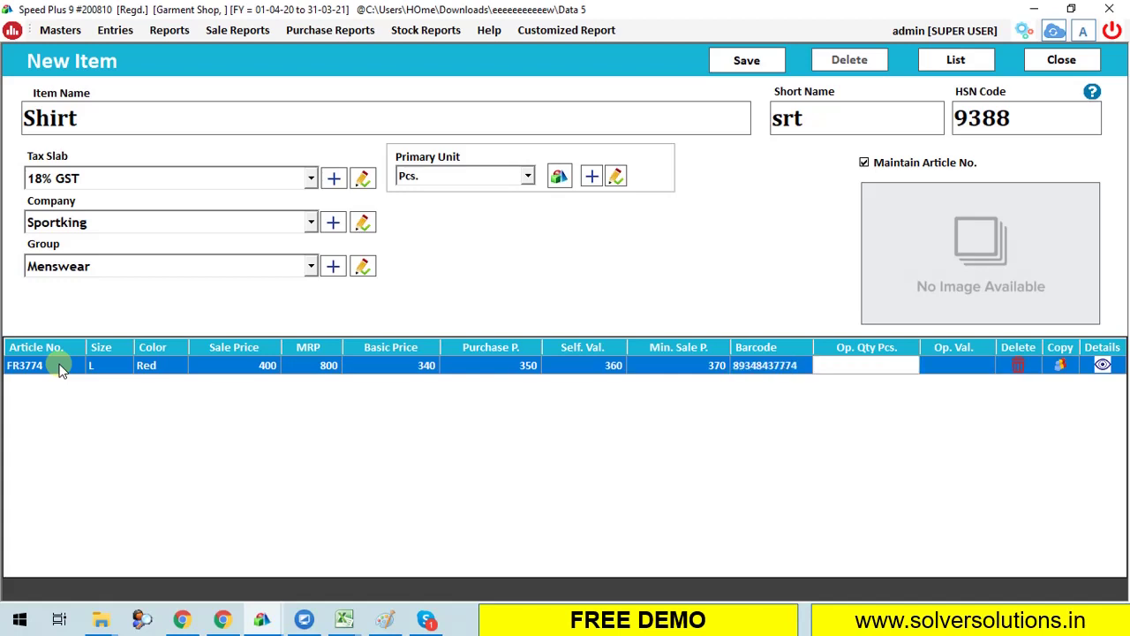
{"action": "type", "text": "20"}
{"action": "key", "text": "Tab"}
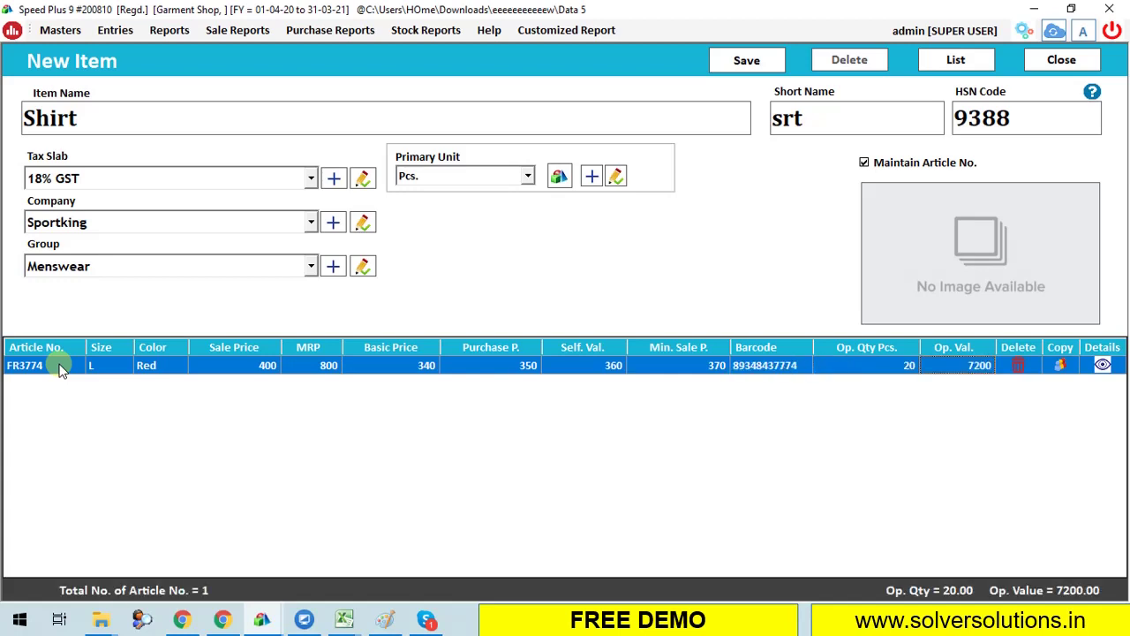
{"action": "key", "text": "Tab"}
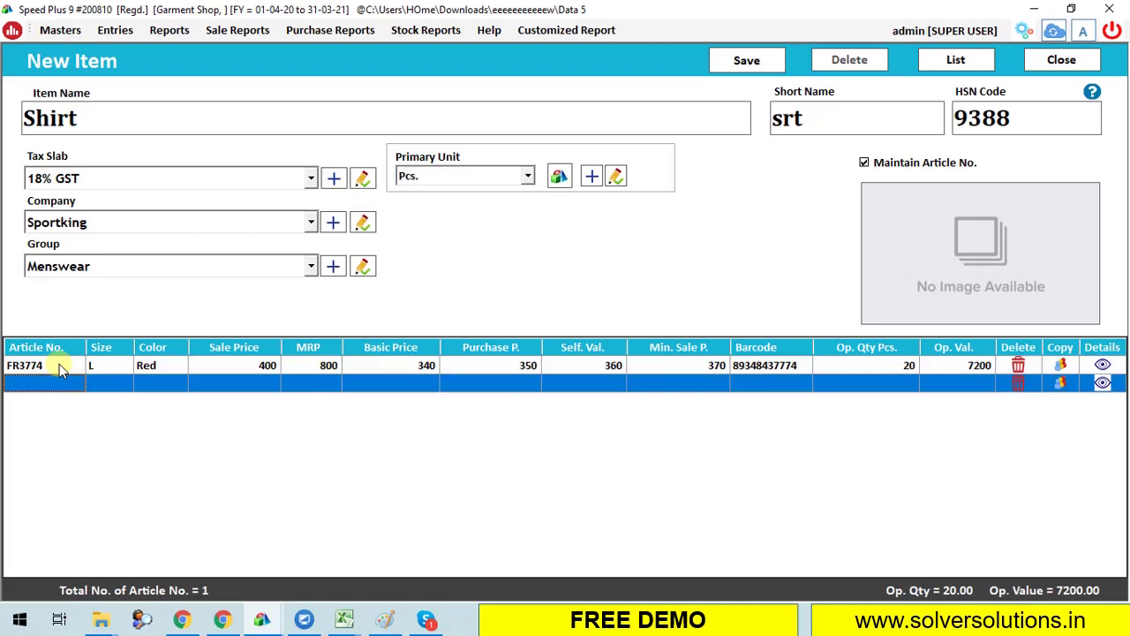
Enter article FR3274 in size XL, Green, with sale price 450 and MRP 850.
{"action": "type", "text": "FR3274"}
{"action": "key", "text": "Tab"}
{"action": "type", "text": "XL"}
{"action": "key", "text": "Tab"}
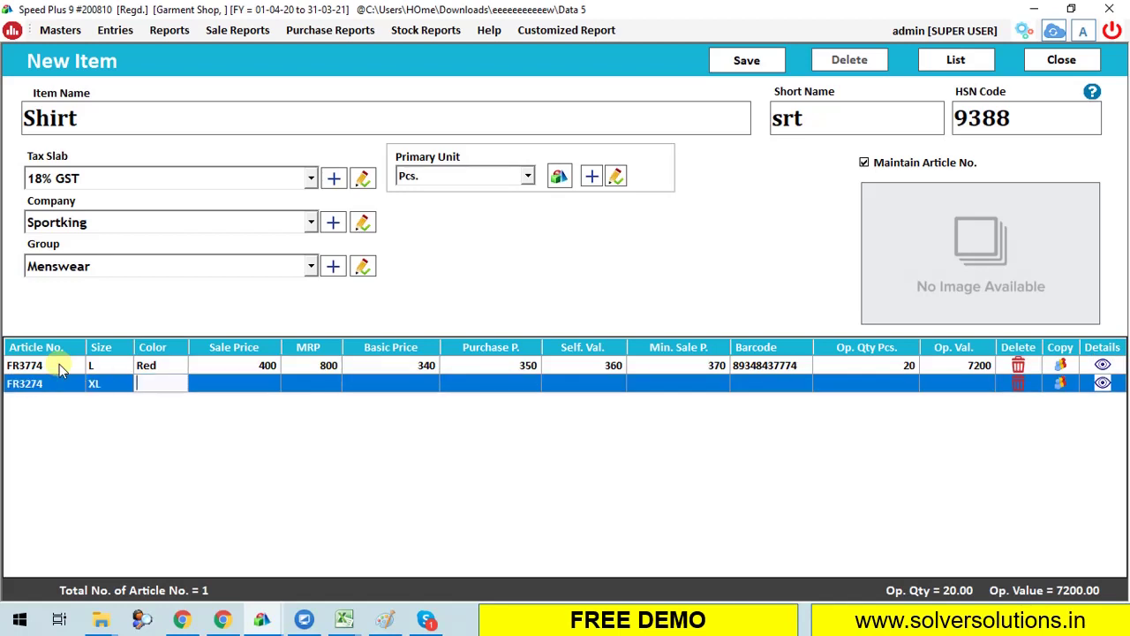
{"action": "type", "text": "Green"}
{"action": "key", "text": "Tab"}
{"action": "type", "text": "450"}
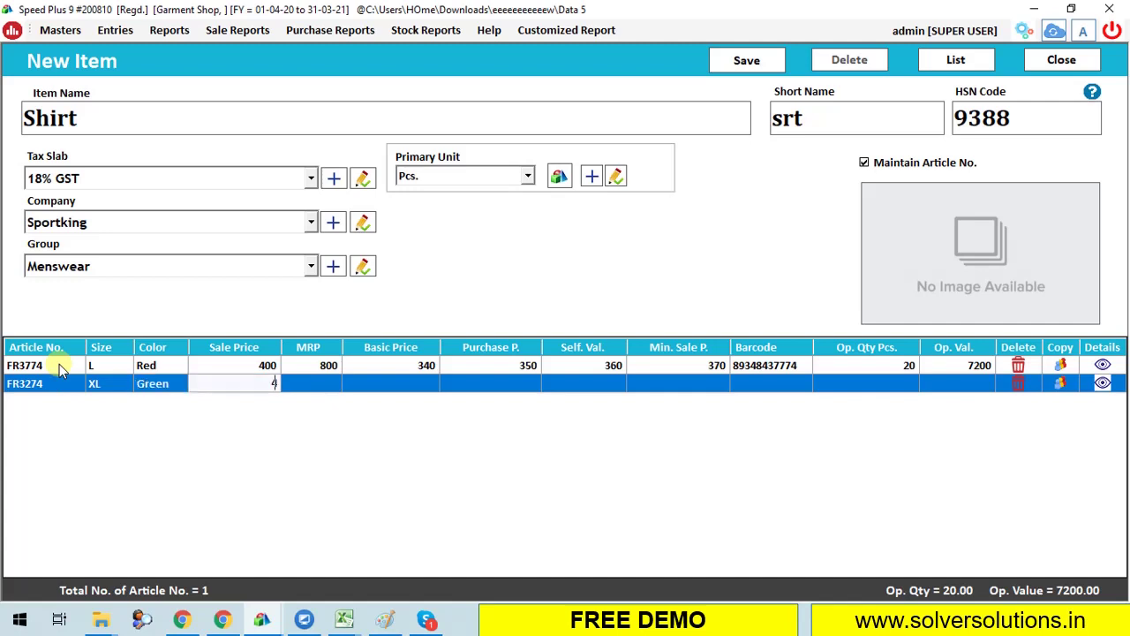
{"action": "key", "text": "Tab"}
{"action": "type", "text": "850"}
{"action": "key", "text": "Tab"}
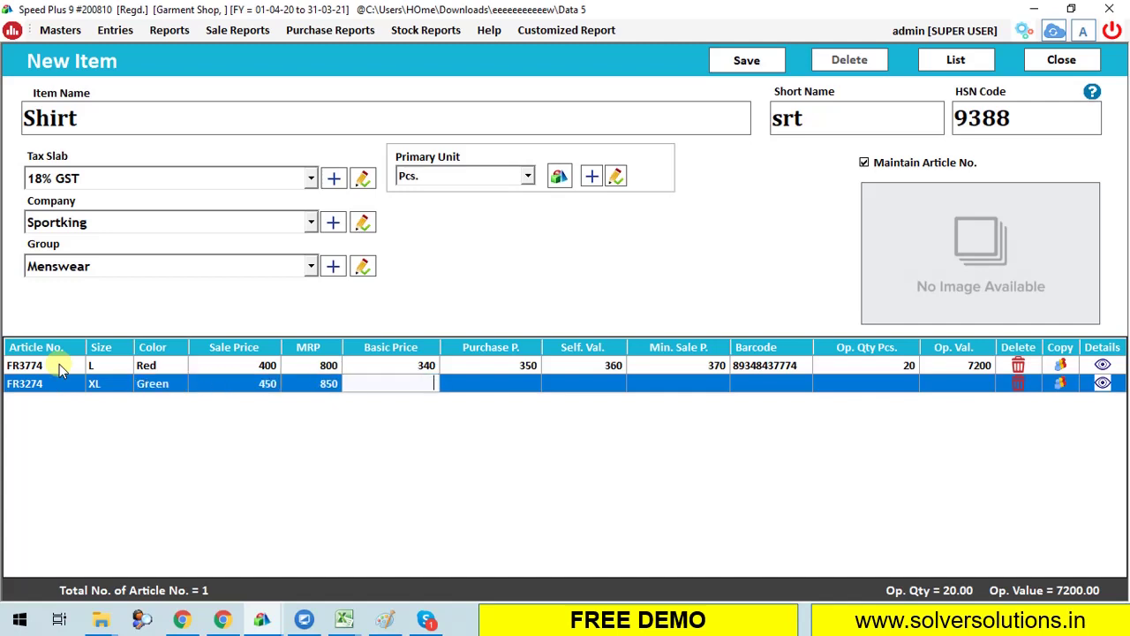
Set FR3274's remaining prices to 360/380/400/420 and opening quantity to 10.
{"action": "type", "text": "360"}
{"action": "key", "text": "Tab"}
{"action": "type", "text": "380"}
{"action": "key", "text": "Tab"}
{"action": "type", "text": "400"}
{"action": "key", "text": "Tab"}
{"action": "type", "text": "42"}
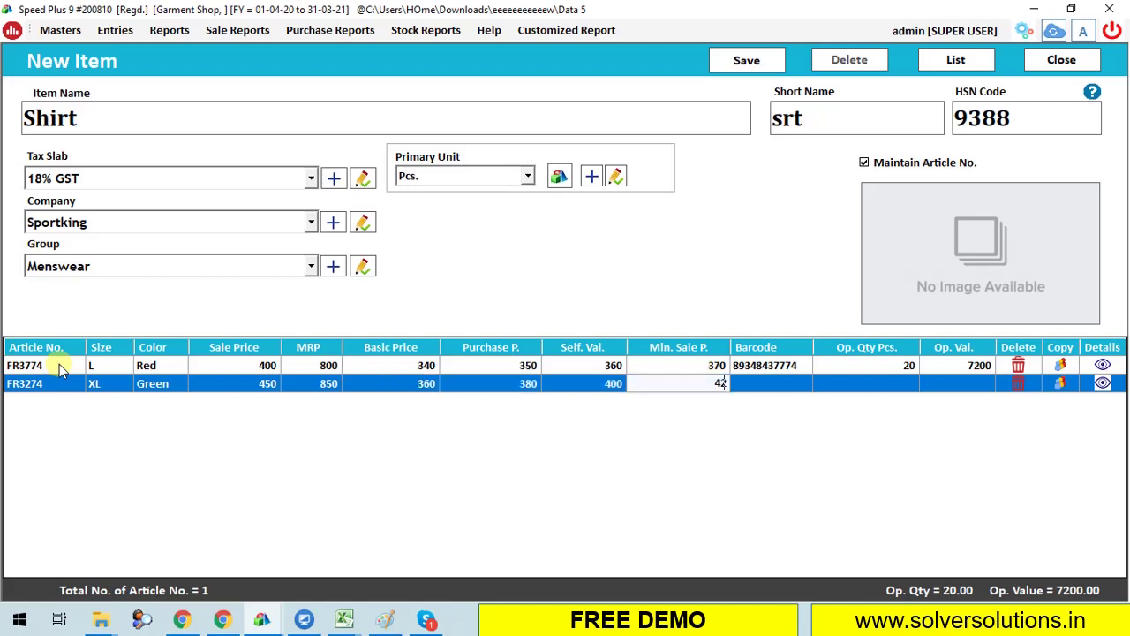
{"action": "type", "text": "0"}
{"action": "key", "text": "Tab"}
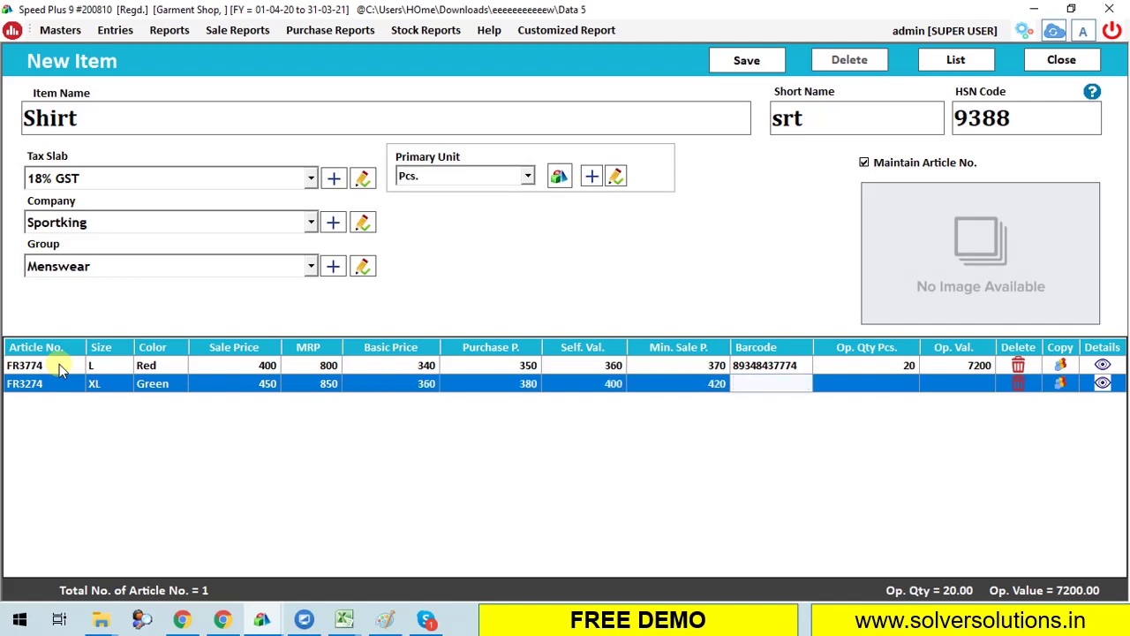
{"action": "key", "text": "Tab"}
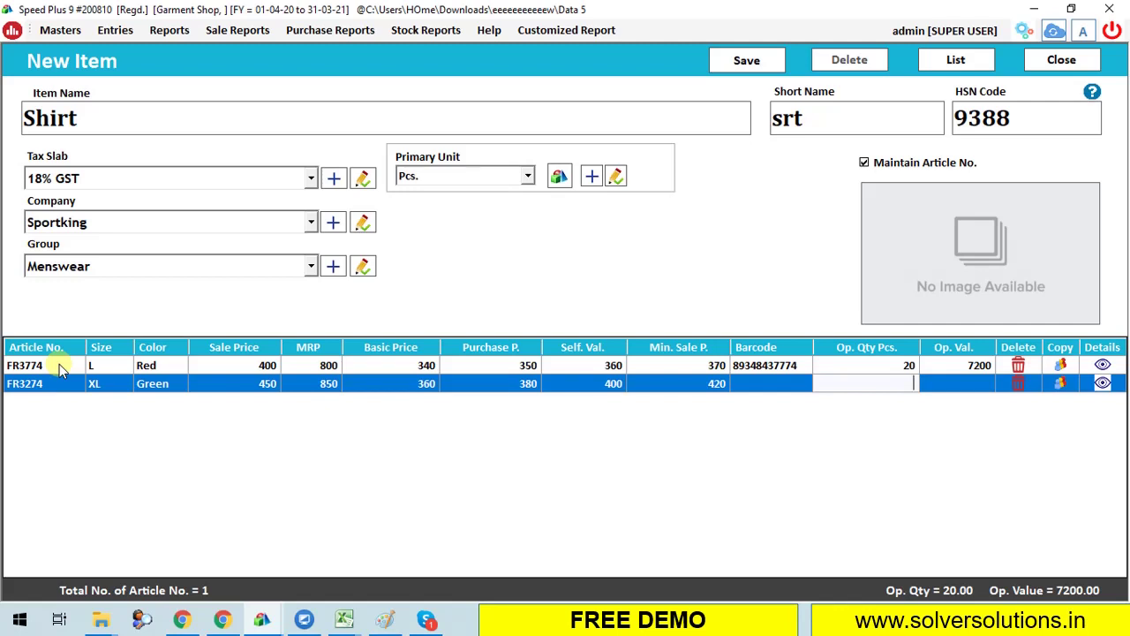
{"action": "type", "text": "10"}
{"action": "key", "text": "Return"}
{"action": "key", "text": "Return"}
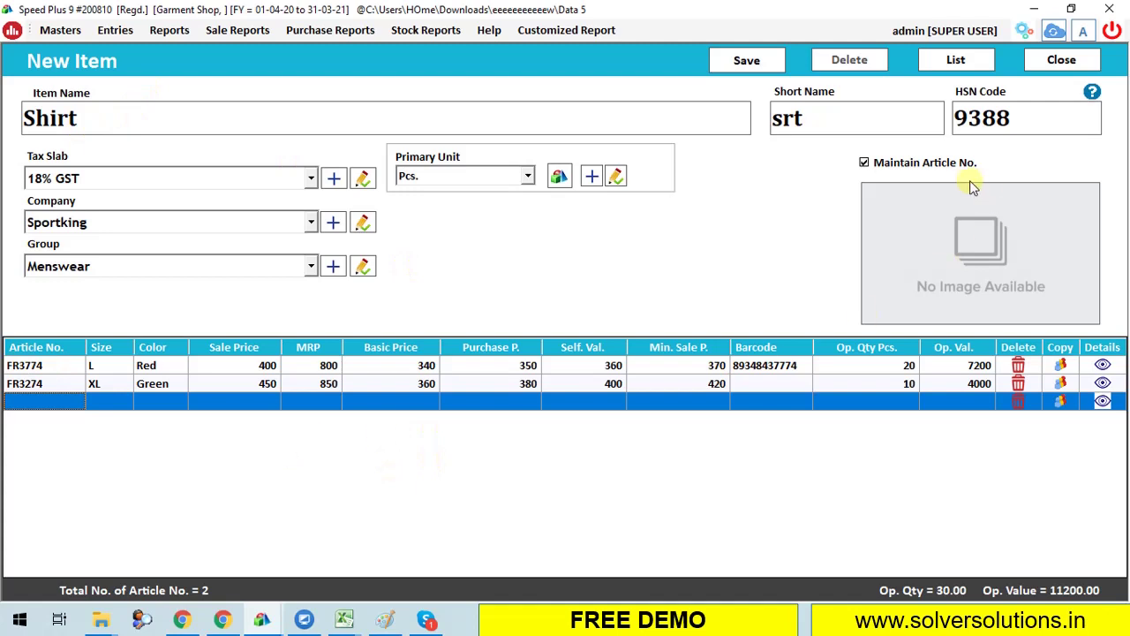
Save the Shirt item and reload the List of Items.
{"action": "left_click", "coordinate": [751, 61]}
{"action": "left_click", "coordinate": [648, 362]}
{"action": "key", "text": "Escape"}
{"action": "left_click", "coordinate": [311, 72]}
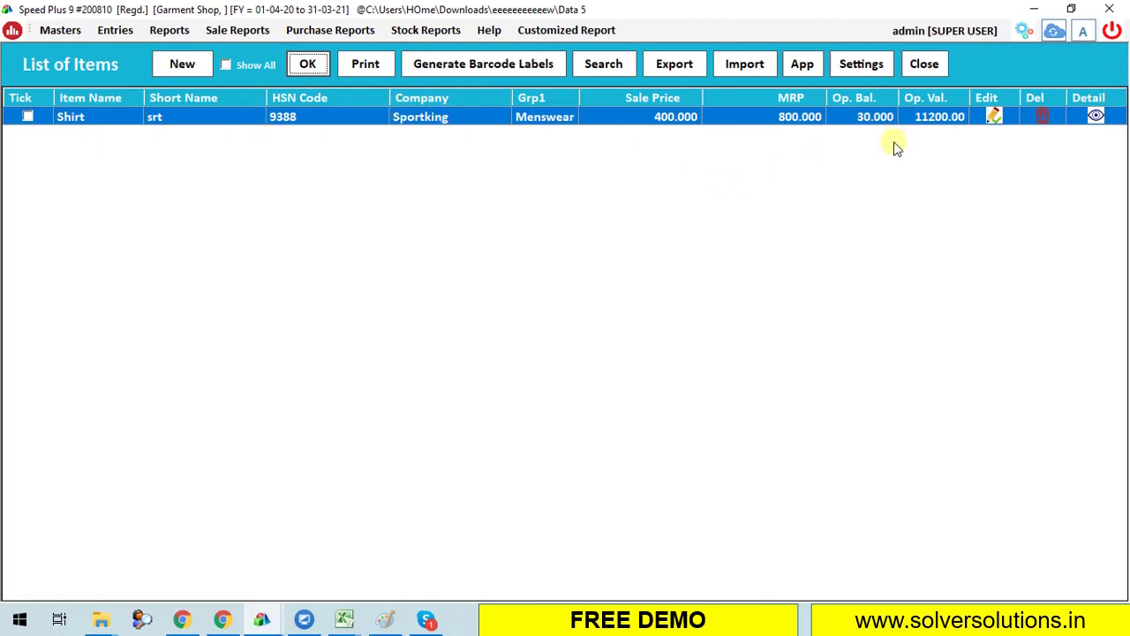
Turn on the expanded item list and select the FR3274 Shirt row.
{"action": "left_click", "coordinate": [876, 68]}
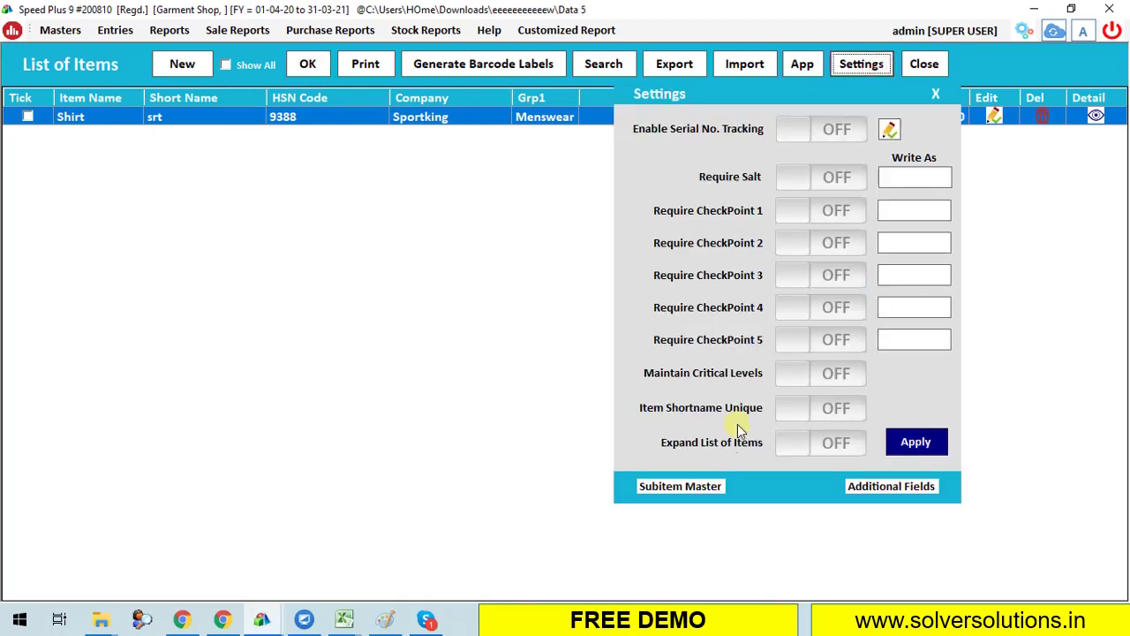
{"action": "left_click", "coordinate": [835, 443]}
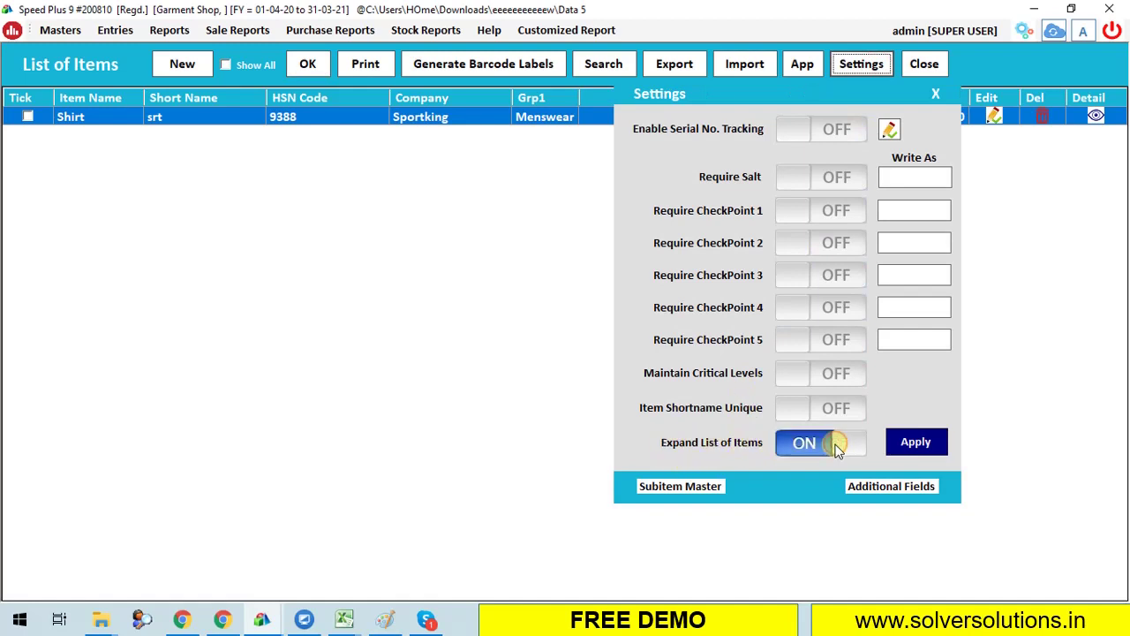
{"action": "left_click", "coordinate": [918, 441]}
{"action": "left_click", "coordinate": [578, 354]}
{"action": "left_click", "coordinate": [625, 369]}
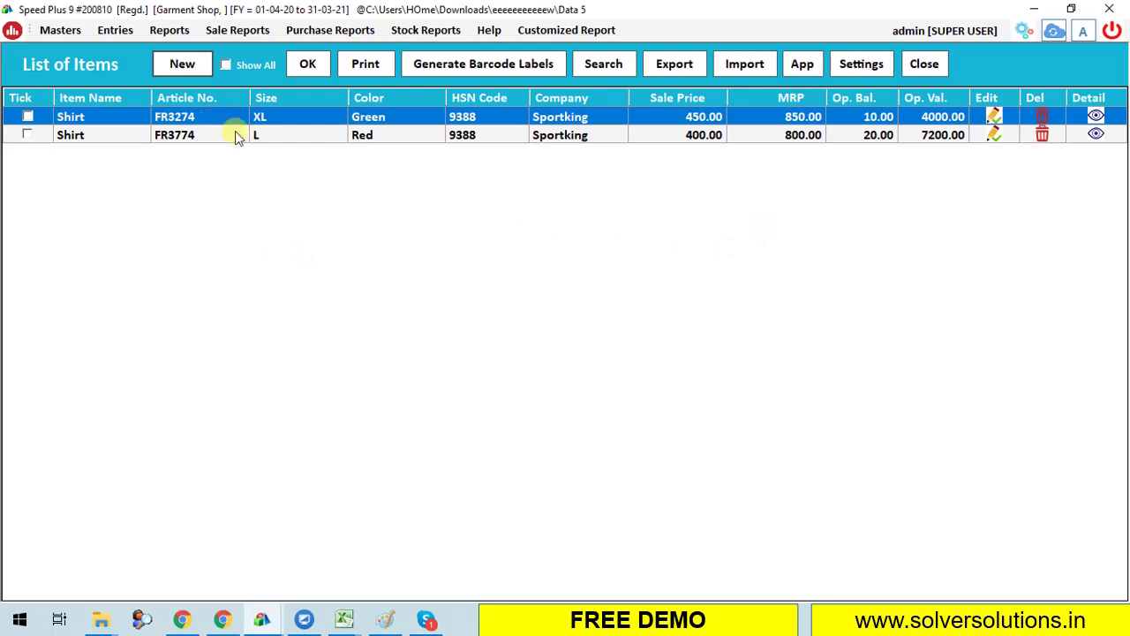
{"action": "left_click", "coordinate": [103, 131]}
{"action": "key", "text": "Up"}
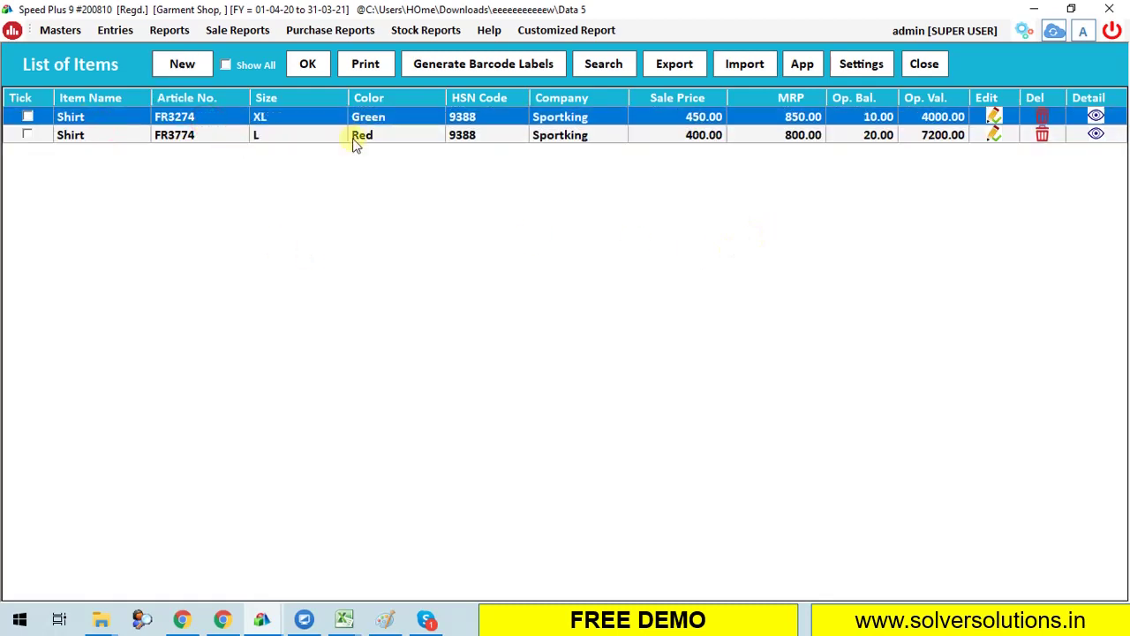
Load the stock items into barcode label printing.
{"action": "left_click", "coordinate": [483, 63]}
{"action": "left_click", "coordinate": [921, 73]}
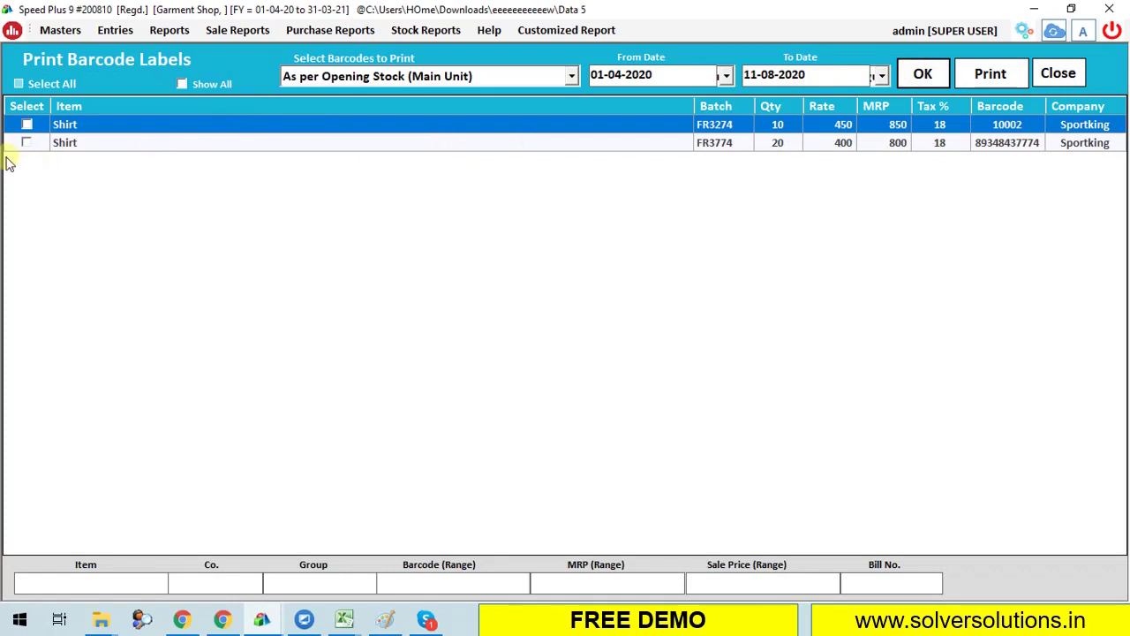
{"action": "left_click", "coordinate": [717, 146]}
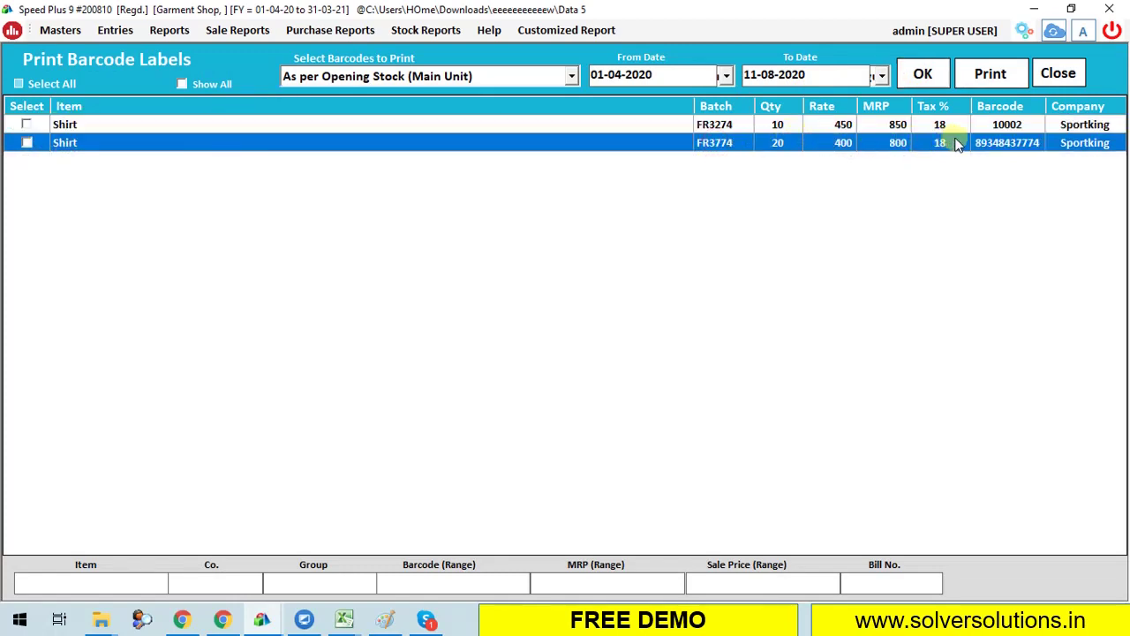
{"action": "left_click", "coordinate": [779, 127]}
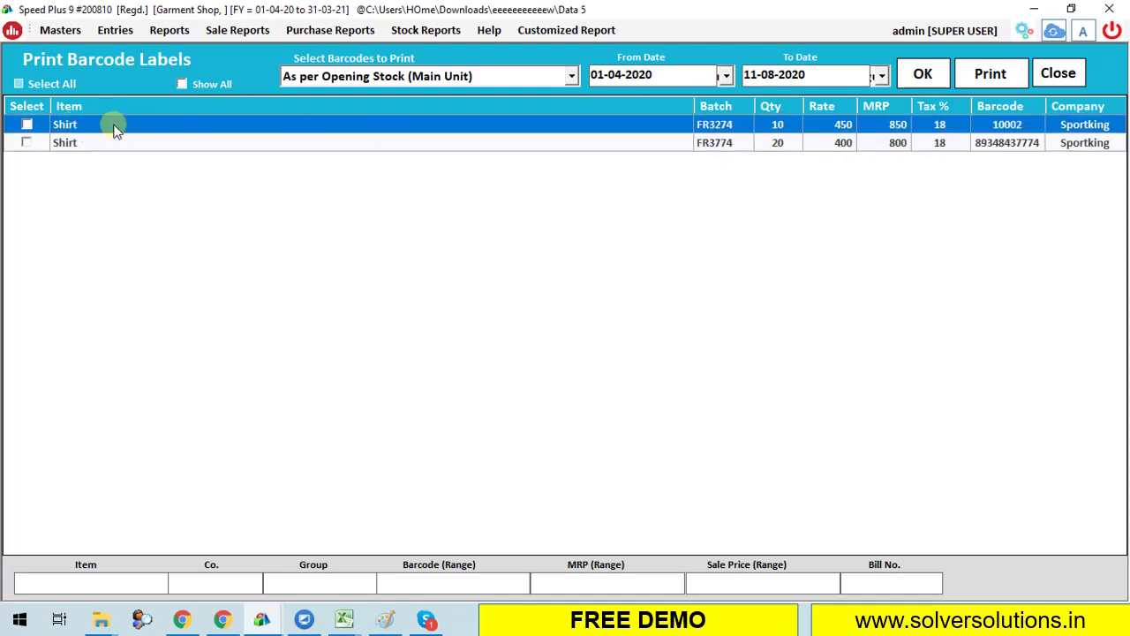
Print barcode labels for Shirt articles FR3274 and FR3774.
{"action": "left_click", "coordinate": [26, 125]}
{"action": "left_click", "coordinate": [27, 143]}
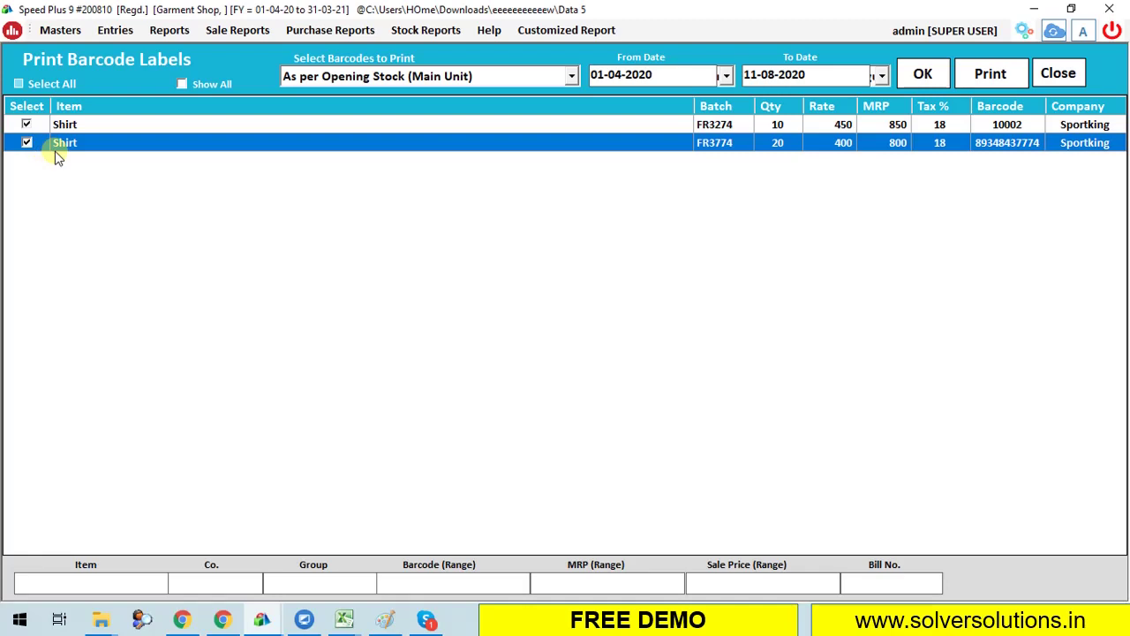
{"action": "key", "text": "alt+p"}
{"action": "key", "text": "Return"}
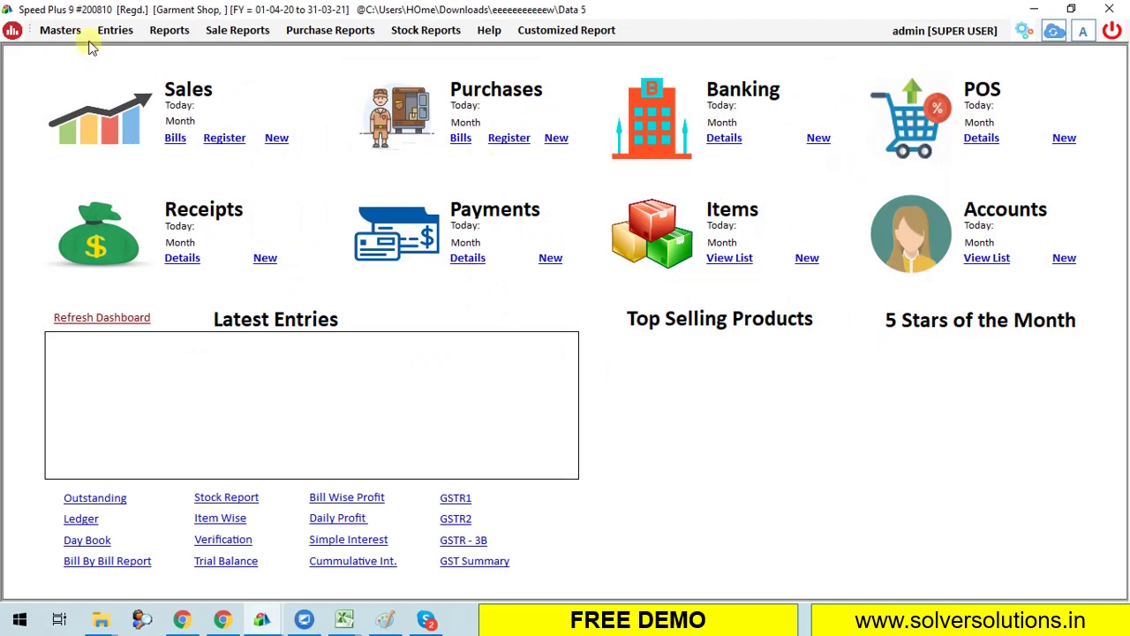
Start a new purchase entry dated 11-08-2020 on Credit terms.
{"action": "left_click", "coordinate": [114, 30]}
{"action": "left_click", "coordinate": [186, 181]}
{"action": "left_click", "coordinate": [523, 77]}
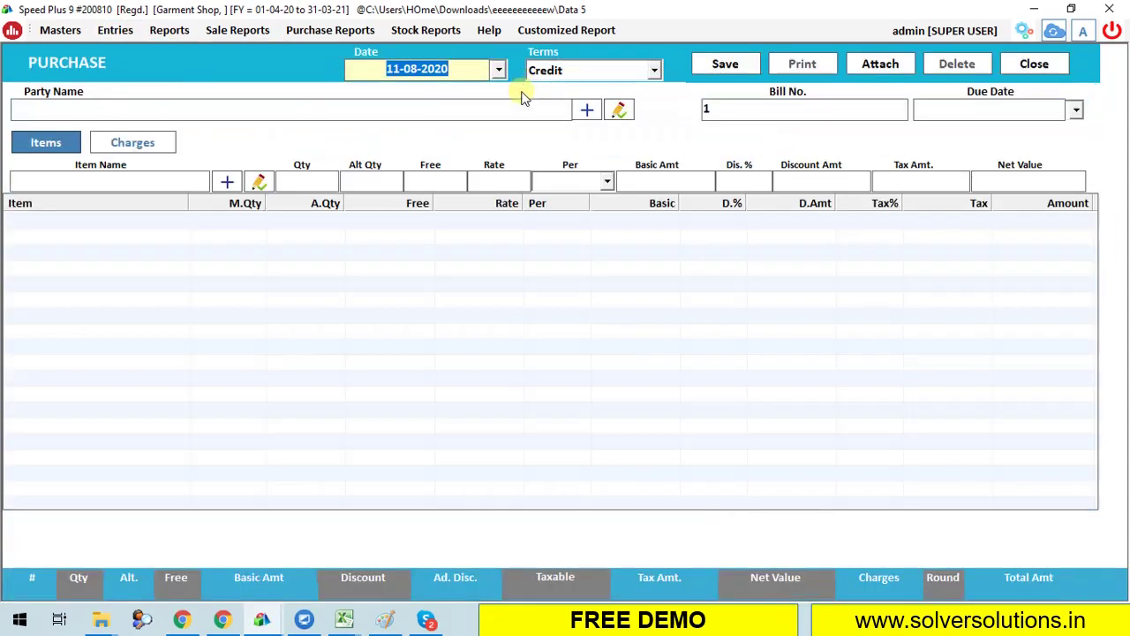
{"action": "key", "text": "Return"}
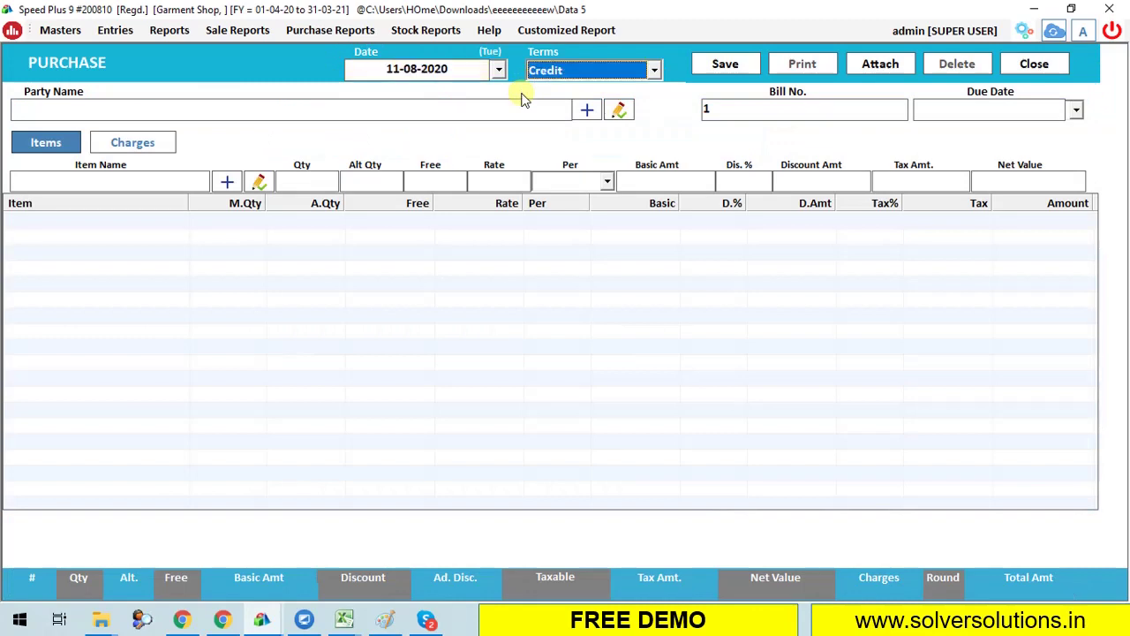
{"action": "key", "text": "Return"}
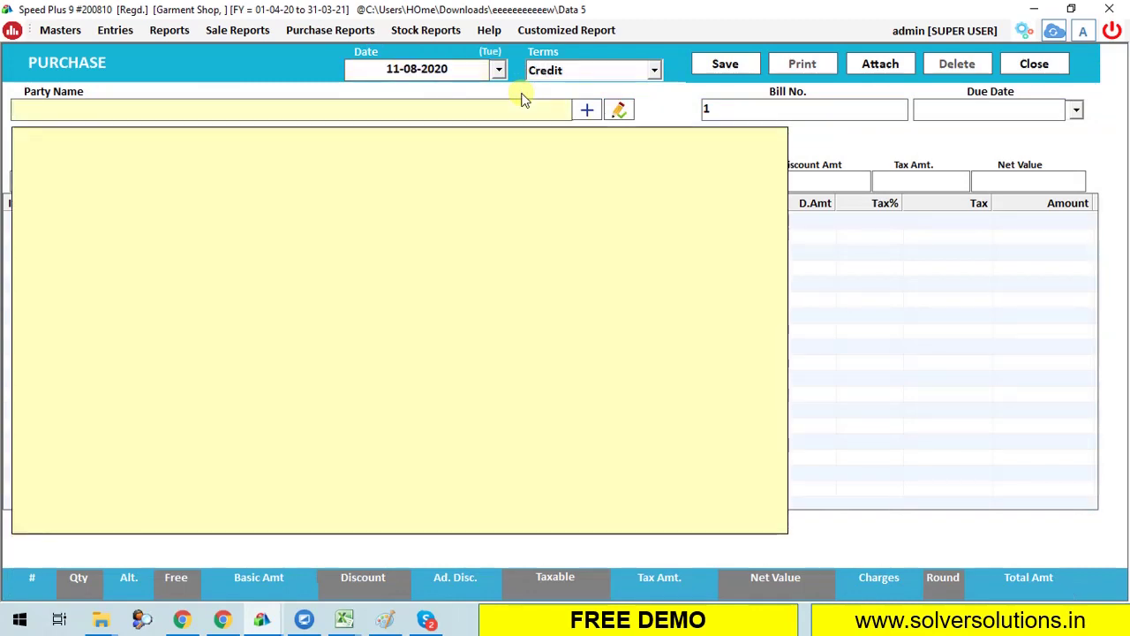
Create supplier account BRIGHT GARMENTS and enter its GST number.
{"action": "left_click", "coordinate": [585, 109]}
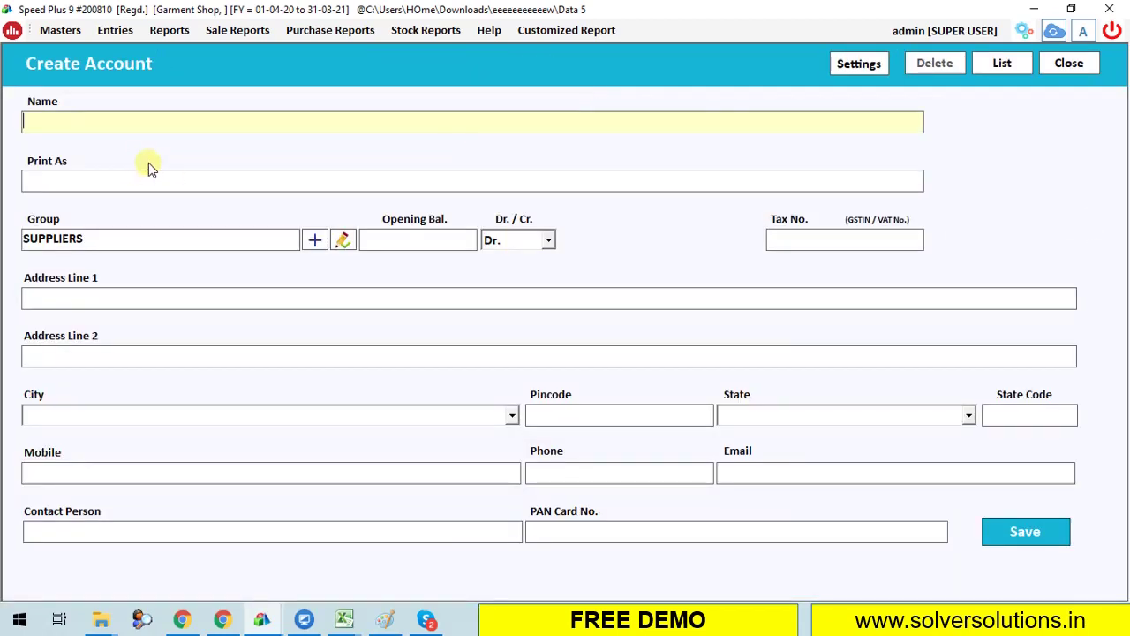
{"action": "type", "text": "BRIGHT GARMENTS"}
{"action": "key", "text": "Return"}
{"action": "key", "text": "Return"}
{"action": "key", "text": "Return"}
{"action": "key", "text": "Return"}
{"action": "key", "text": "Return"}
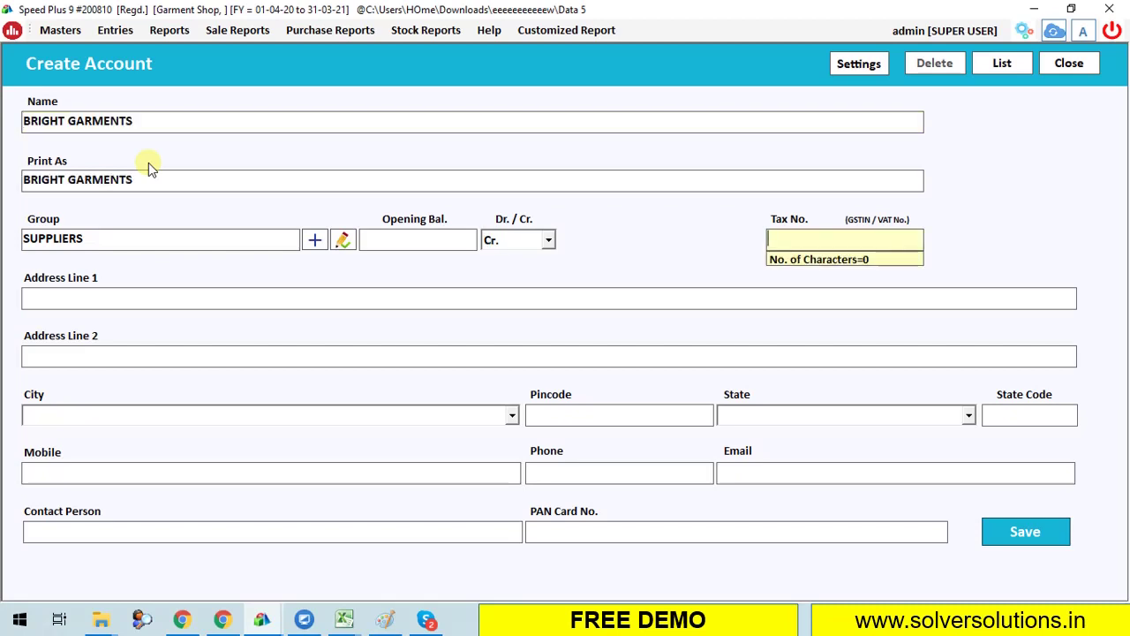
{"action": "type", "text": "03ASDFG1234D123"}
{"action": "key", "text": "Return"}
Set the supplier's city to Ludhiana and save the account.
{"action": "type", "text": "LUDHIAA"}
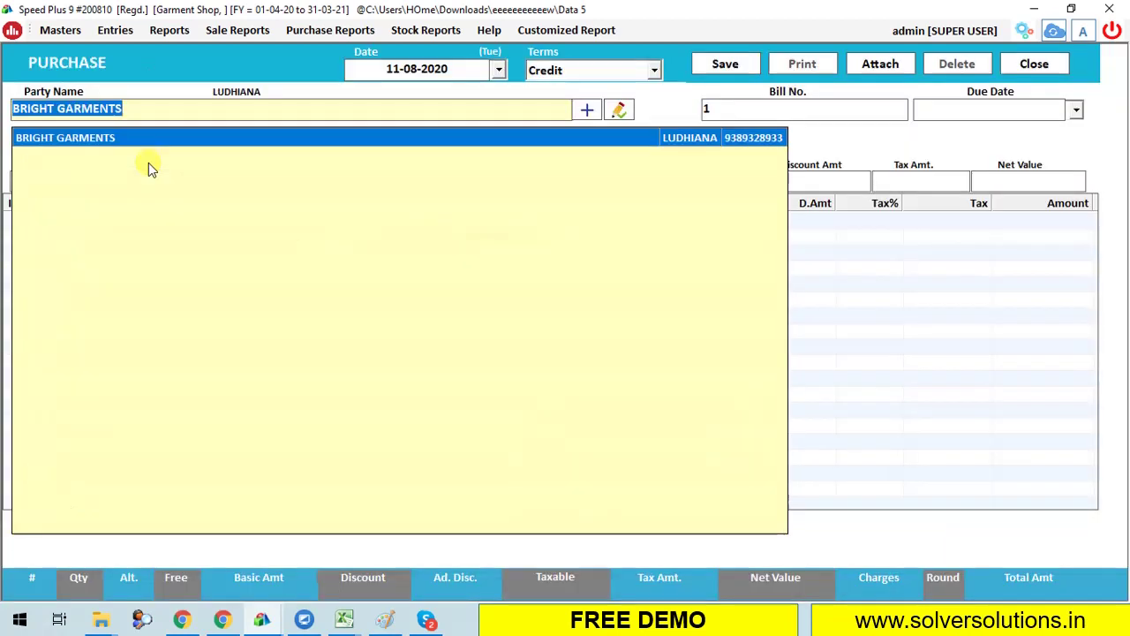
{"action": "key", "text": "Return"}
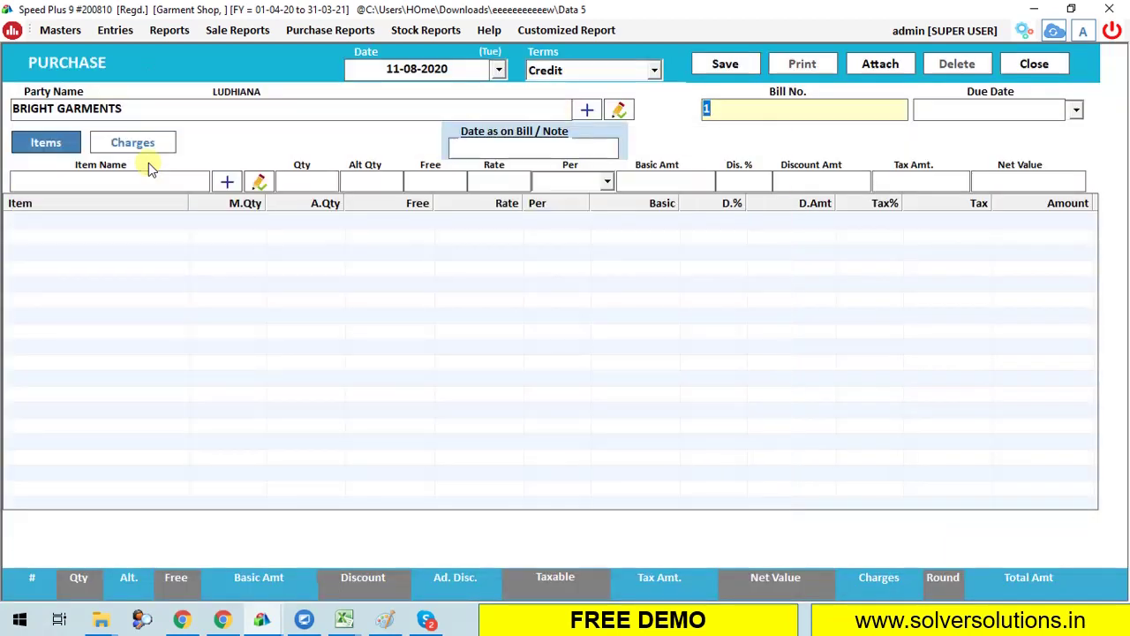
{"action": "key", "text": "Return"}
{"action": "key", "text": "Return"}
{"action": "key", "text": "Return"}
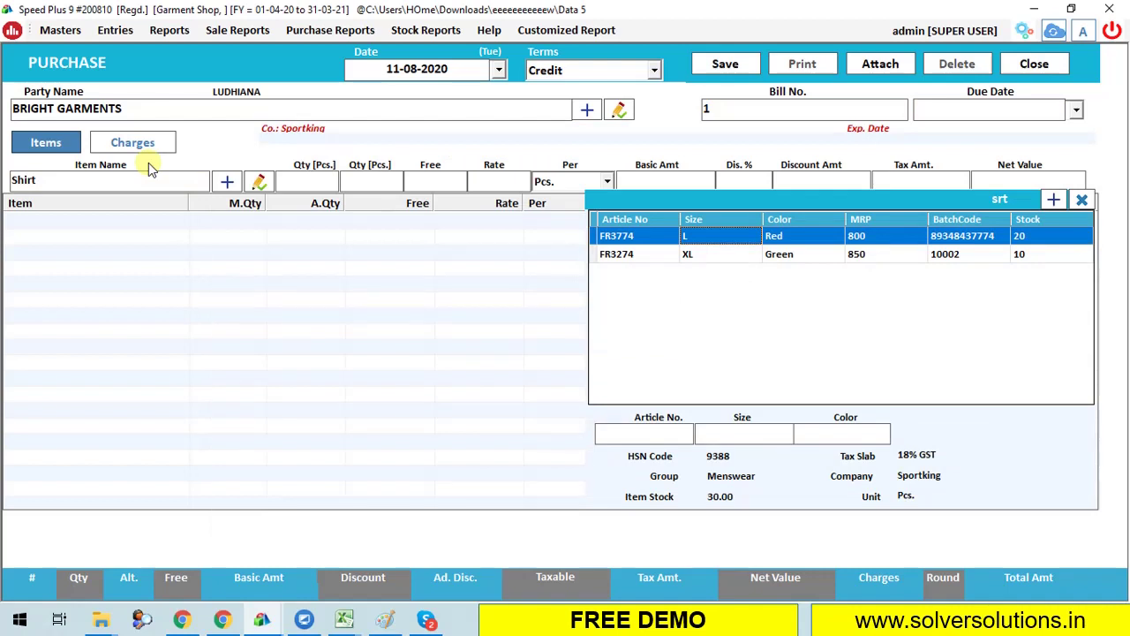
Add 10 Shirts of article FR3774 (L, Red) at rate 320 to the bill.
{"action": "key", "text": "Down"}
{"action": "key", "text": "Up"}
{"action": "key", "text": "Down"}
{"action": "key", "text": "Up"}
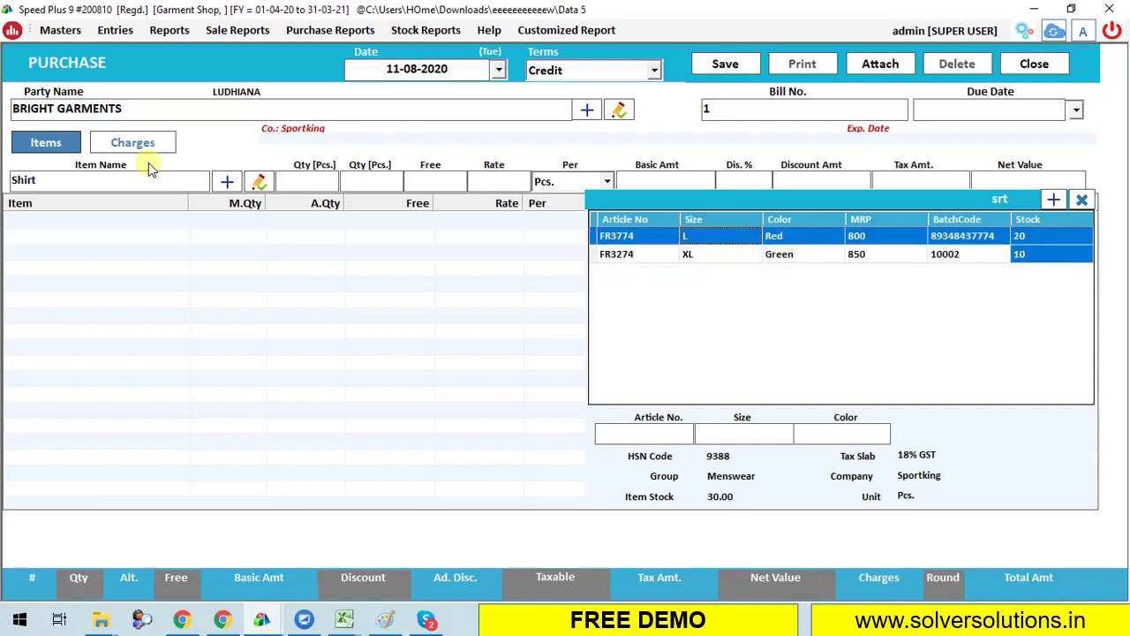
{"action": "key", "text": "Return"}
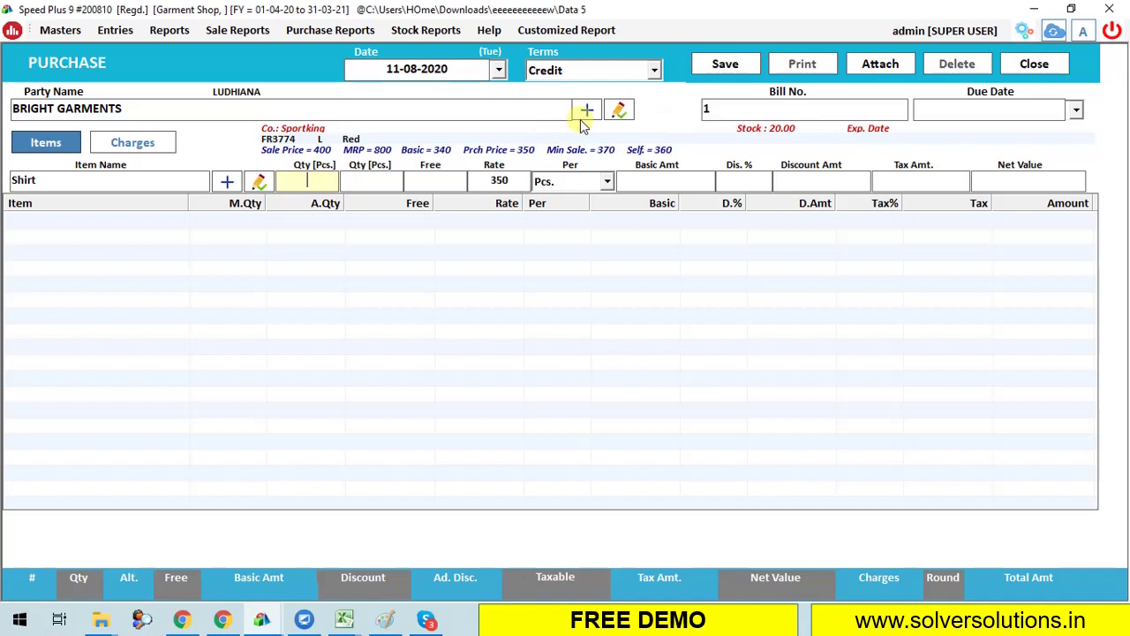
{"action": "type", "text": "10"}
{"action": "key", "text": "Return"}
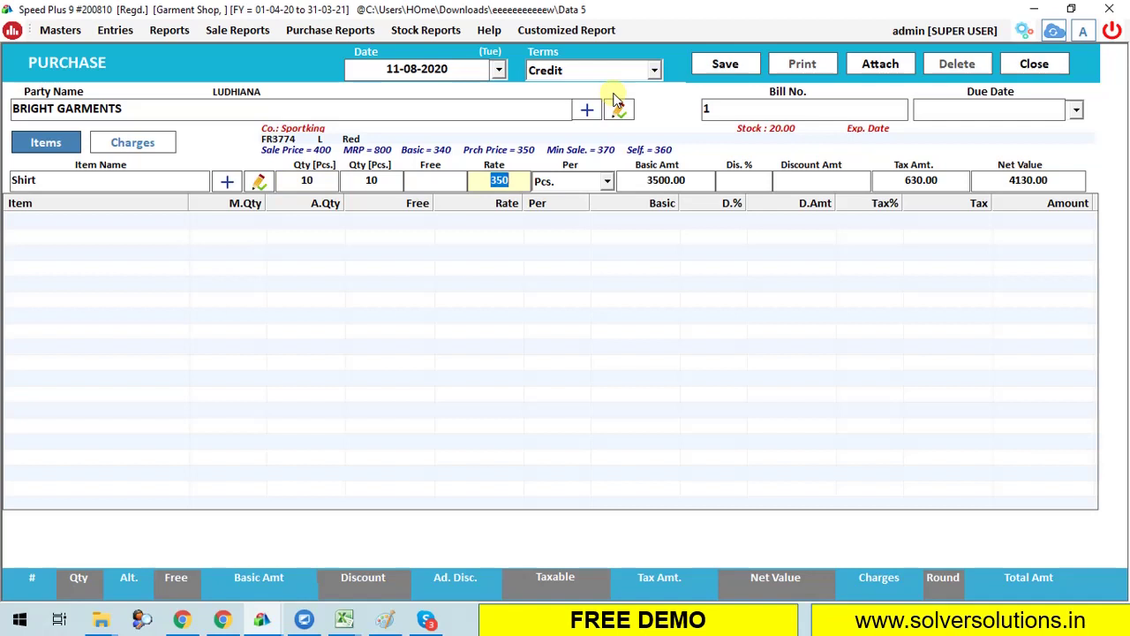
{"action": "type", "text": "32"}
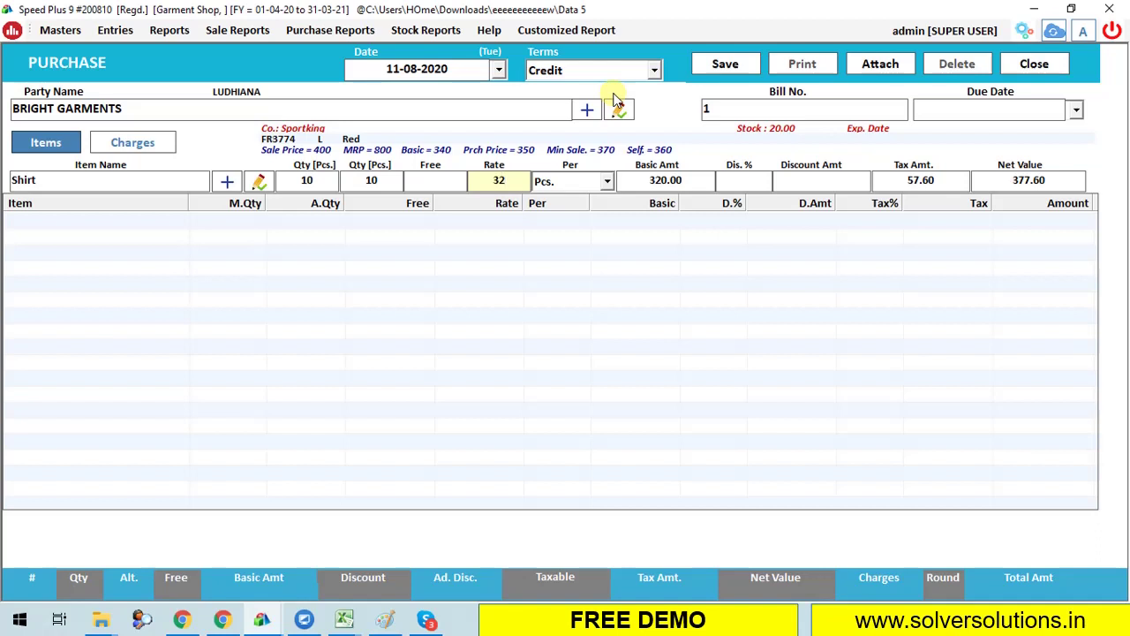
{"action": "type", "text": "0"}
{"action": "key", "text": "Return"}
{"action": "key", "text": "Return"}
{"action": "key", "text": "Return"}
{"action": "key", "text": "Return"}
{"action": "key", "text": "Return"}
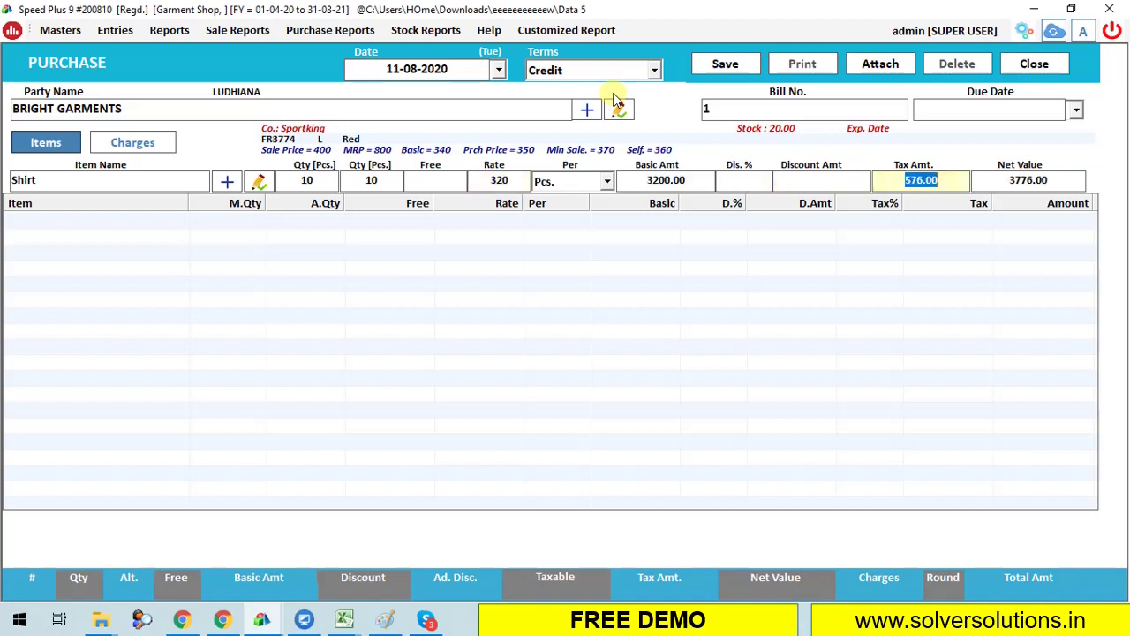
{"action": "key", "text": "Return"}
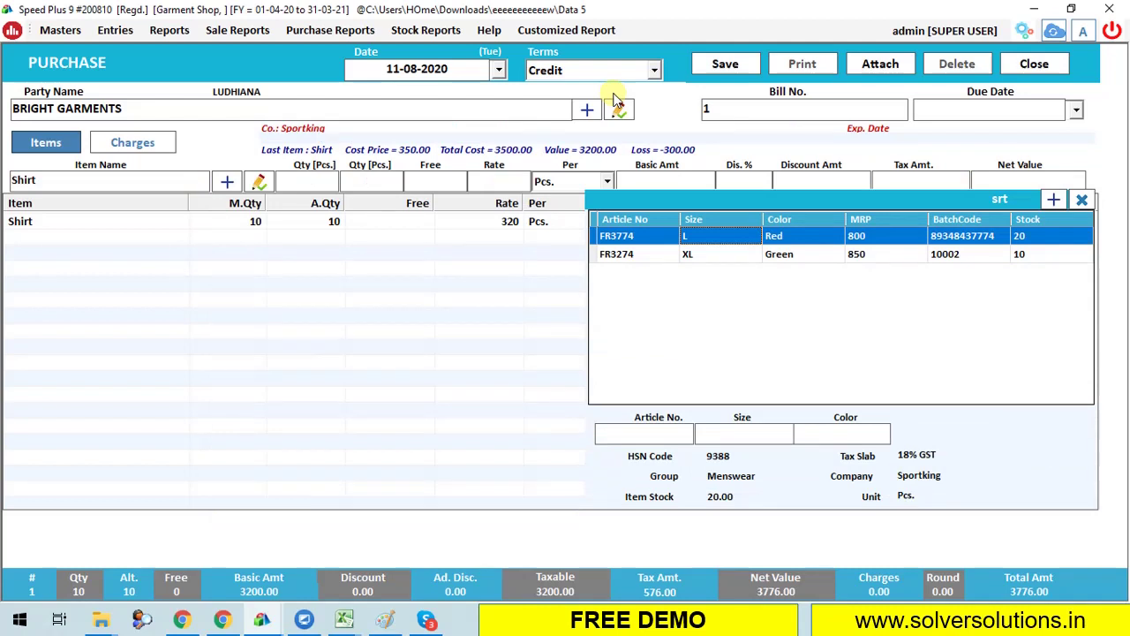
{"action": "key", "text": "Down"}
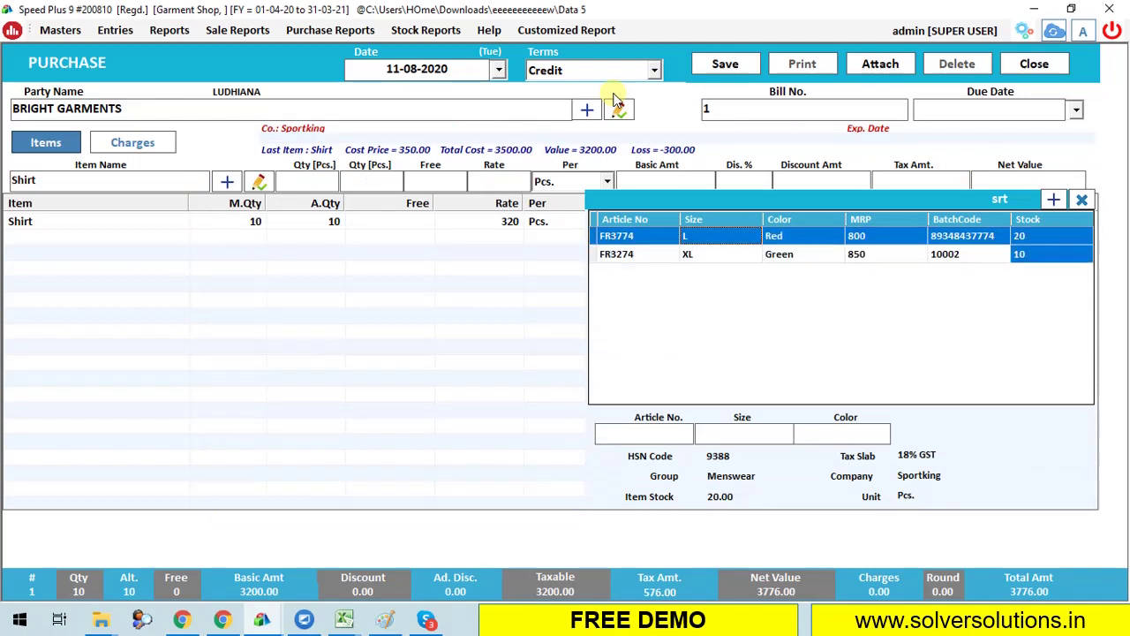
Create Shirt article 1230 (XXL, Black): sale 500, MRP 1000, basic 400, purchase 410, with barcode.
{"action": "left_click", "coordinate": [1053, 200]}
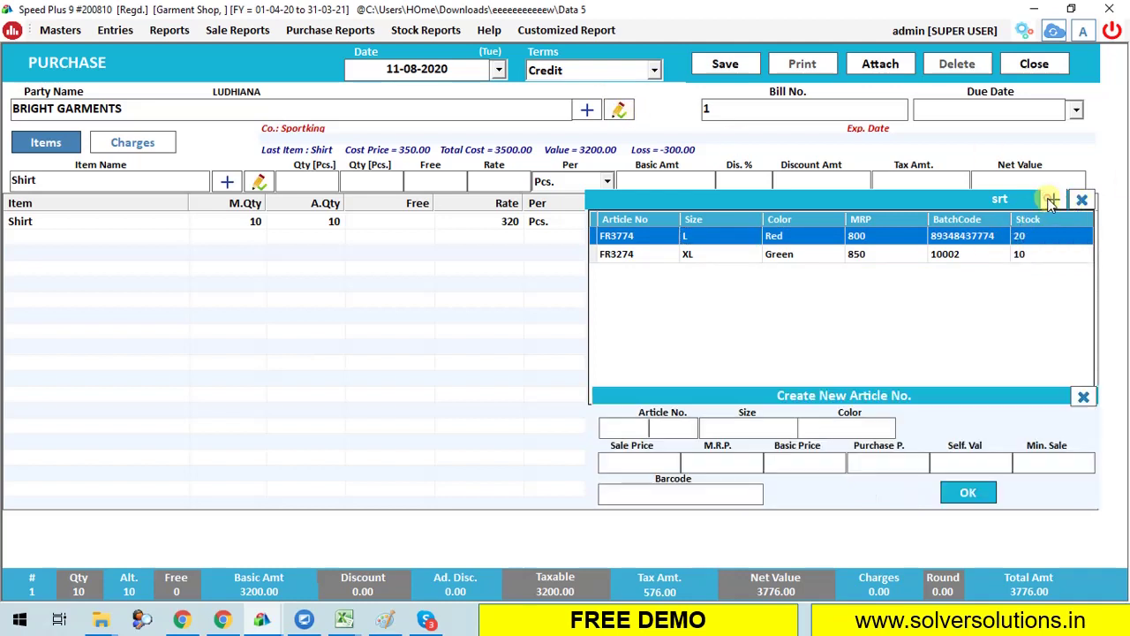
{"action": "left_click", "coordinate": [662, 431]}
{"action": "type", "text": "1230"}
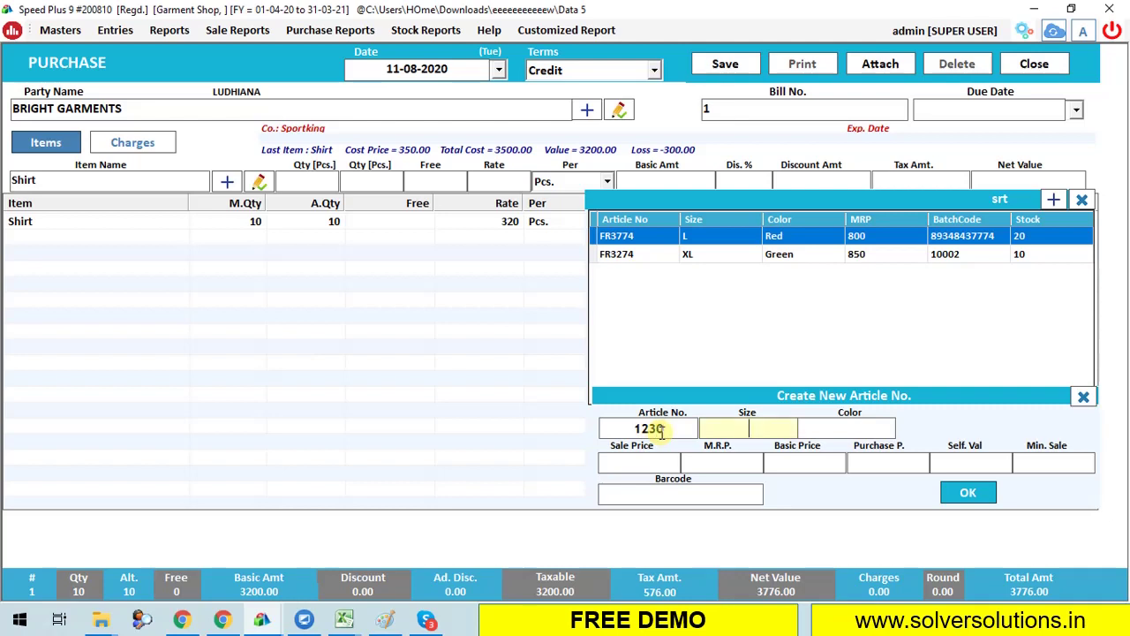
{"action": "type", "text": "XXL"}
{"action": "type", "text": "Black"}
{"action": "key", "text": "Return"}
{"action": "type", "text": "12"}
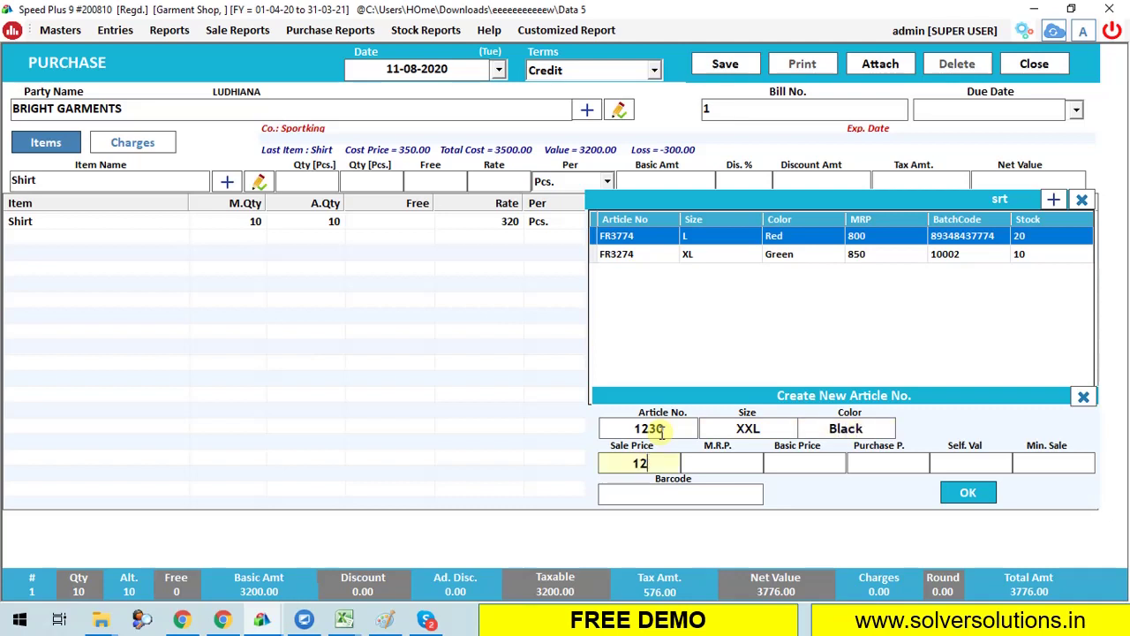
{"action": "type", "text": "500"}
{"action": "key", "text": "Return"}
{"action": "type", "text": "1000"}
{"action": "type", "text": "400"}
{"action": "key", "text": "Return"}
{"action": "type", "text": "410"}
{"action": "key", "text": "Return"}
{"action": "type", "text": "8439384399344"}
{"action": "key", "text": "Return"}
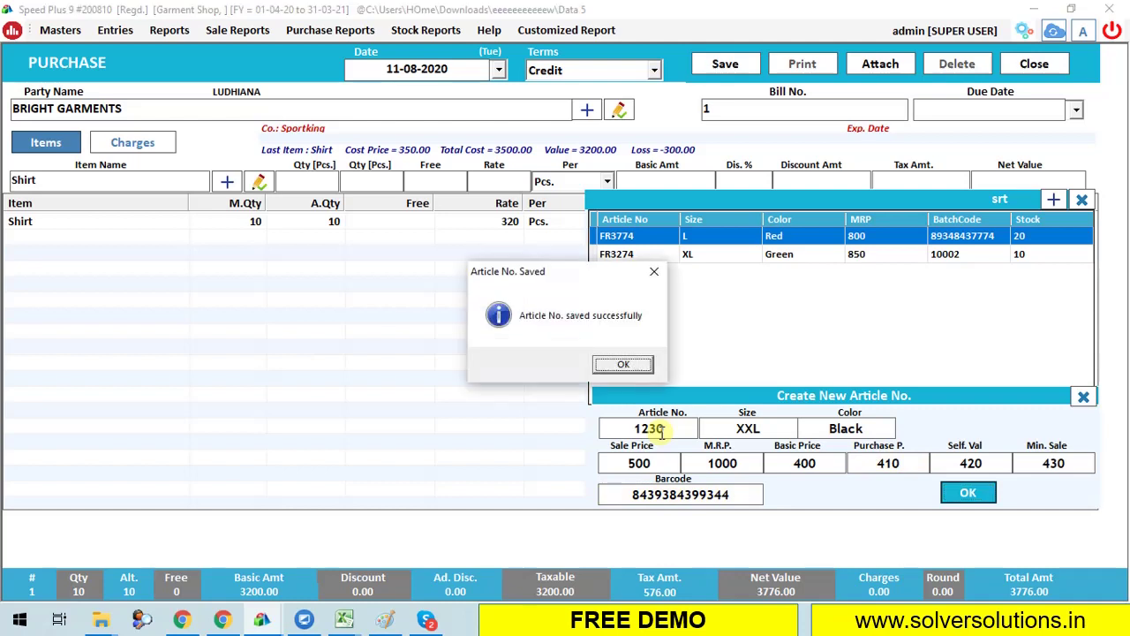
{"action": "key", "text": "Return"}
Enter quantity 10 for article 1230 and save the 8614.00 purchase bill.
{"action": "type", "text": "10"}
{"action": "key", "text": "Return"}
{"action": "key", "text": "Return"}
{"action": "key", "text": "Return"}
{"action": "key", "text": "Return"}
{"action": "key", "text": "Return"}
{"action": "key", "text": "Return"}
{"action": "key", "text": "Return"}
{"action": "key", "text": "Return"}
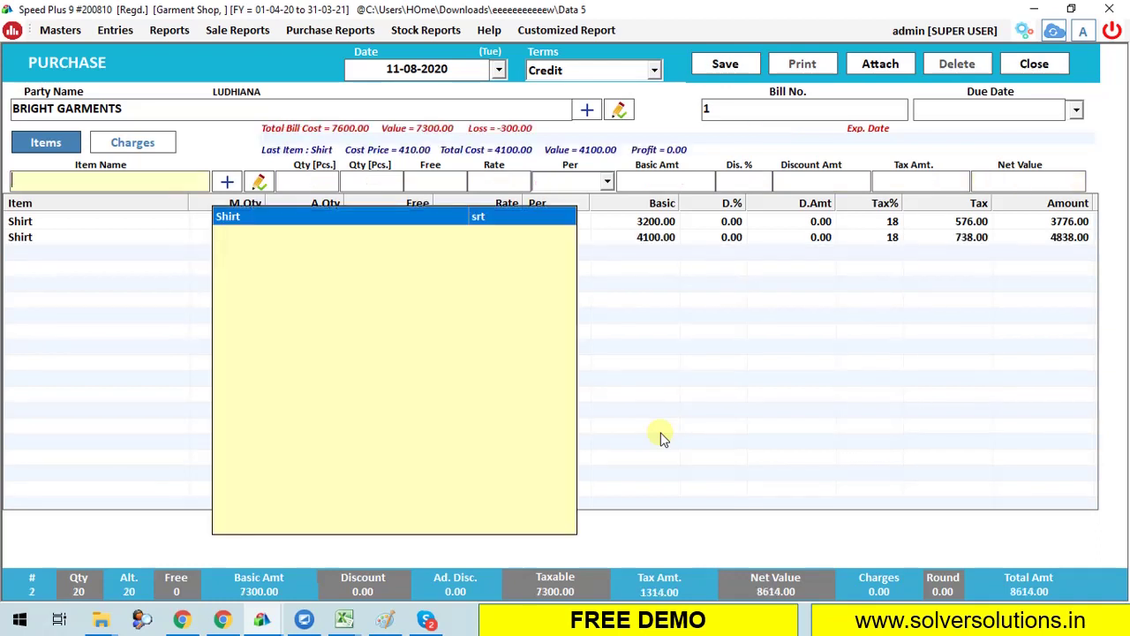
{"action": "left_click", "coordinate": [726, 222]}
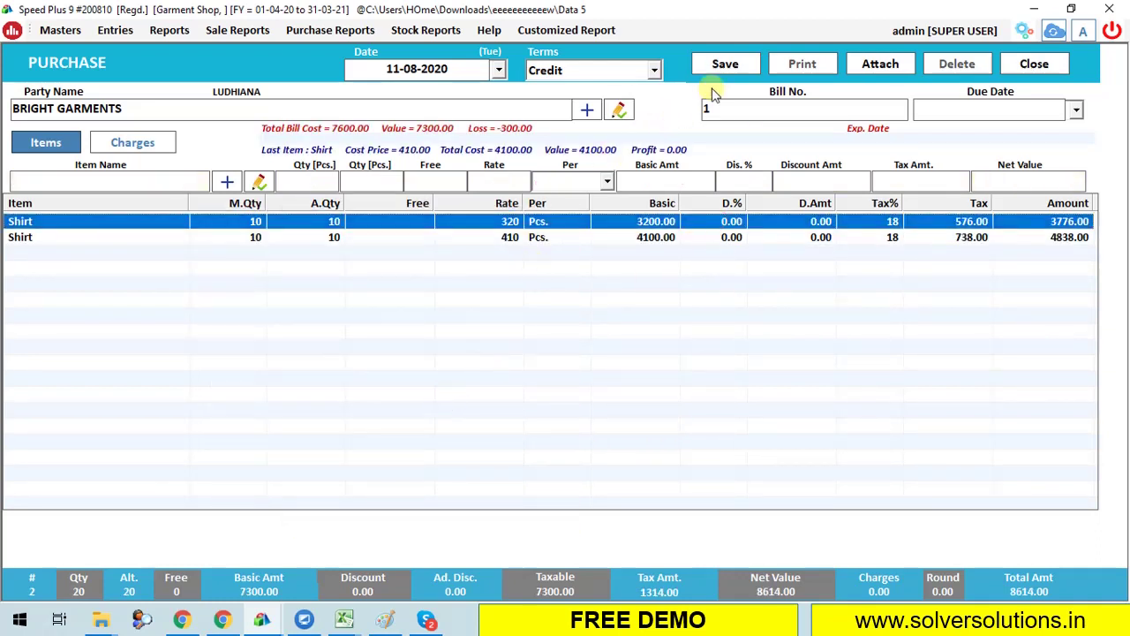
{"action": "left_click", "coordinate": [727, 64]}
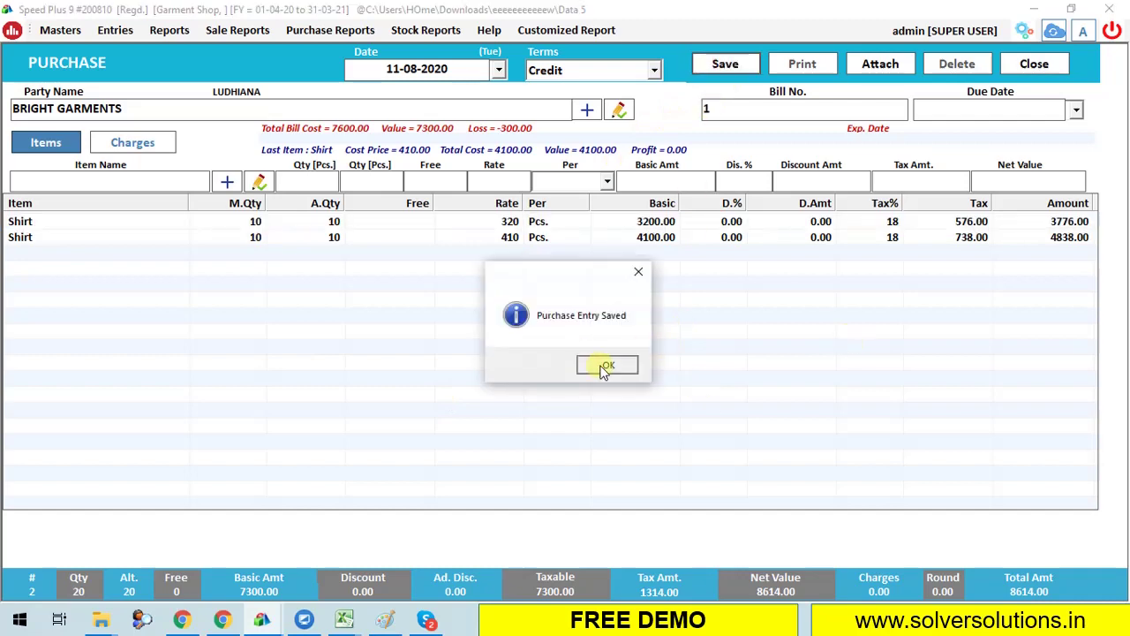
{"action": "left_click", "coordinate": [608, 365]}
Close the purchase form and load the stock report split by article, size and colour.
{"action": "left_click", "coordinate": [1048, 65]}
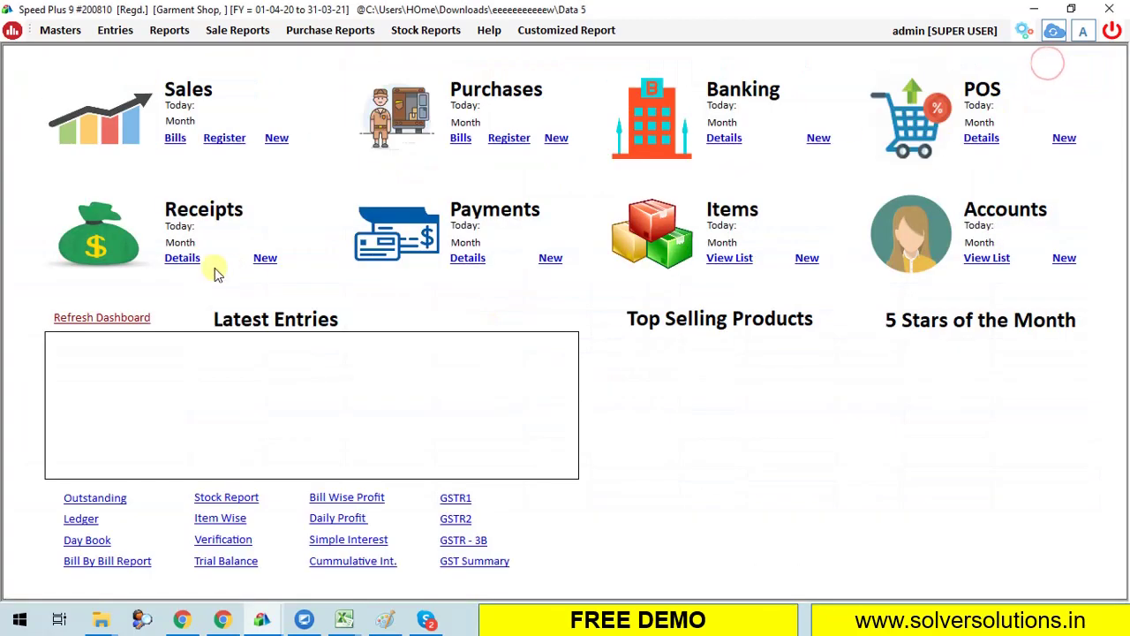
{"action": "left_click", "coordinate": [437, 31]}
{"action": "left_click", "coordinate": [439, 47]}
{"action": "left_click", "coordinate": [611, 75]}
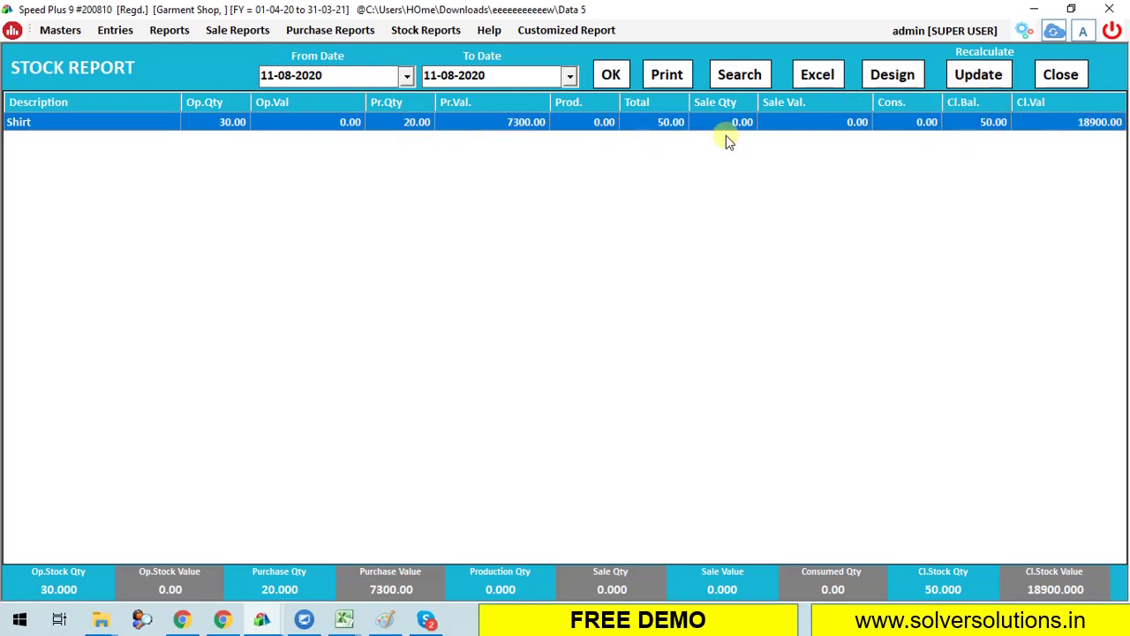
{"action": "left_click", "coordinate": [738, 75]}
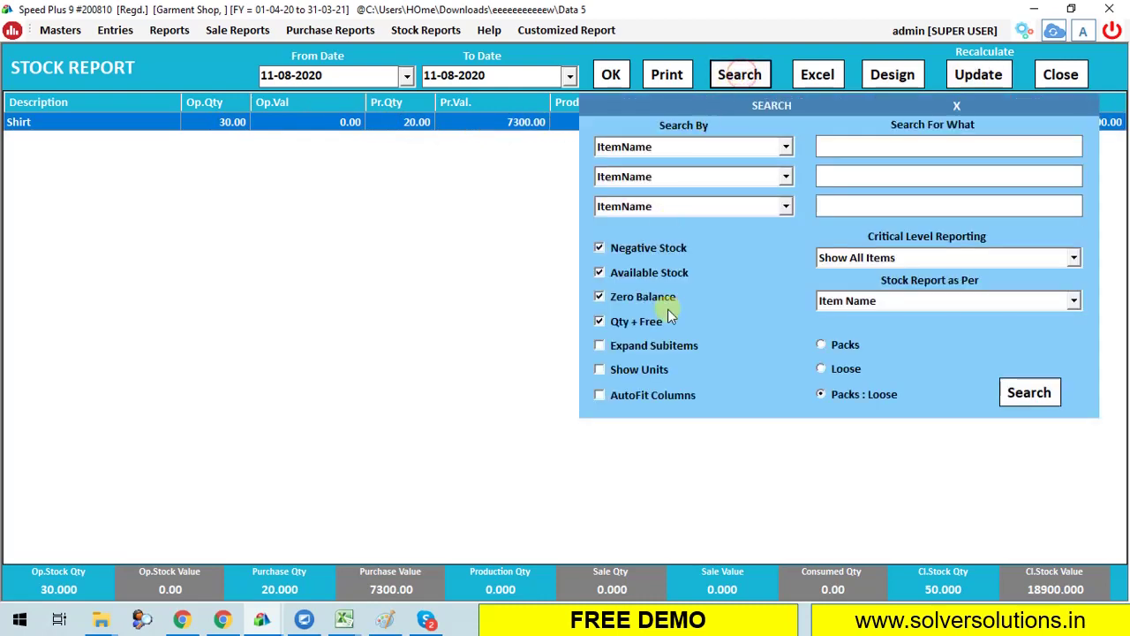
{"action": "left_click", "coordinate": [1044, 390]}
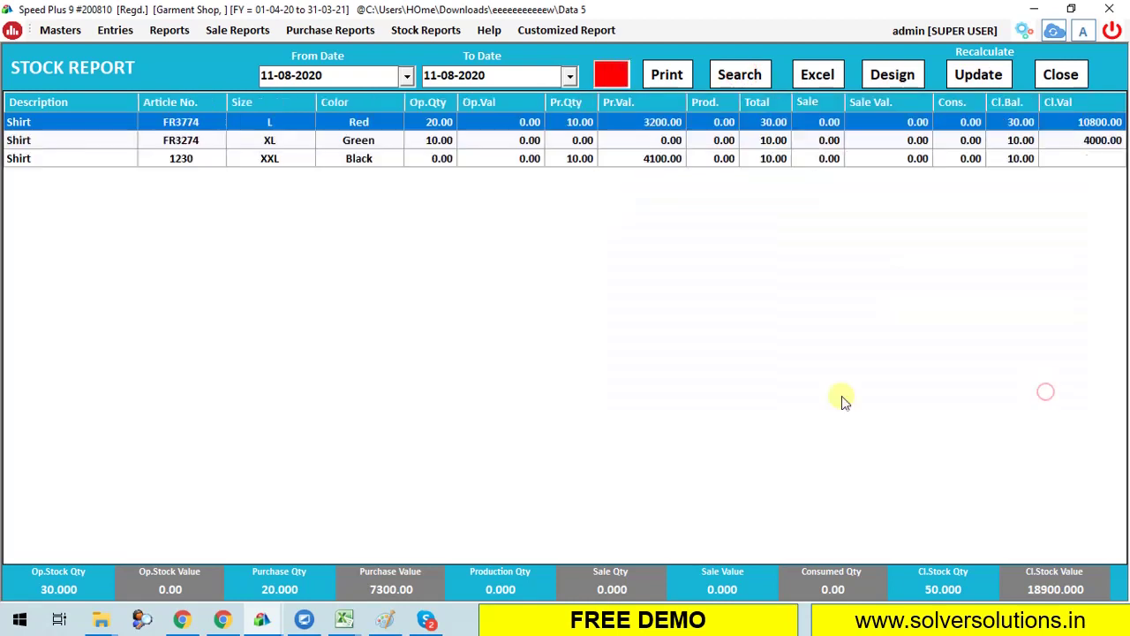
Sort the three-Shirt stock report, worth 18900.00, by colour and close it.
{"action": "left_click", "coordinate": [197, 141]}
{"action": "left_click", "coordinate": [202, 158]}
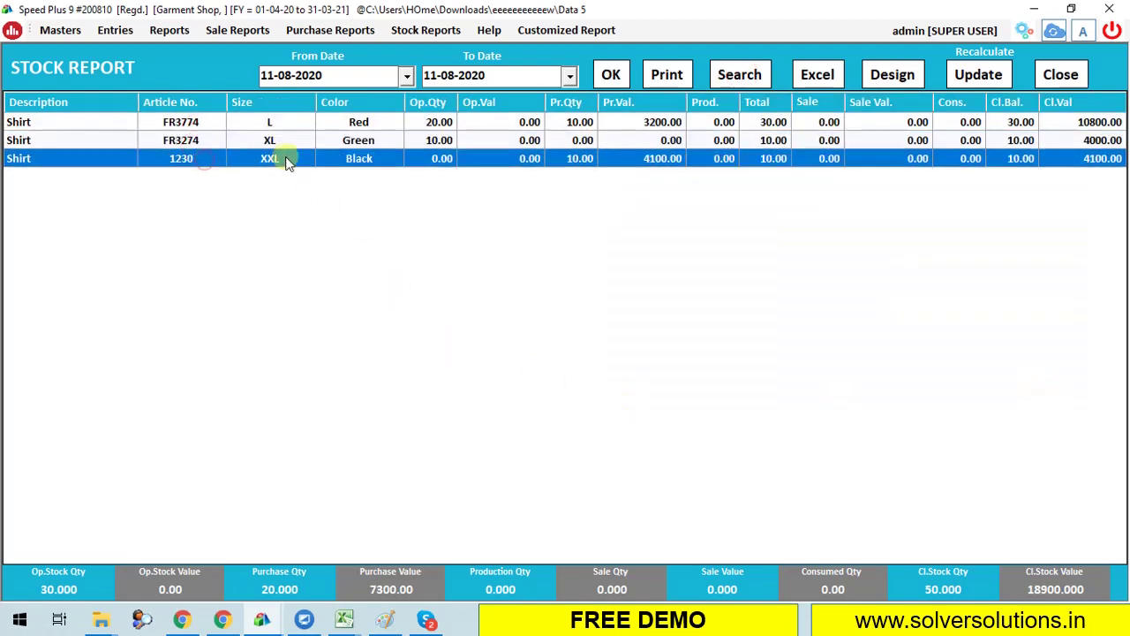
{"action": "left_click", "coordinate": [380, 102]}
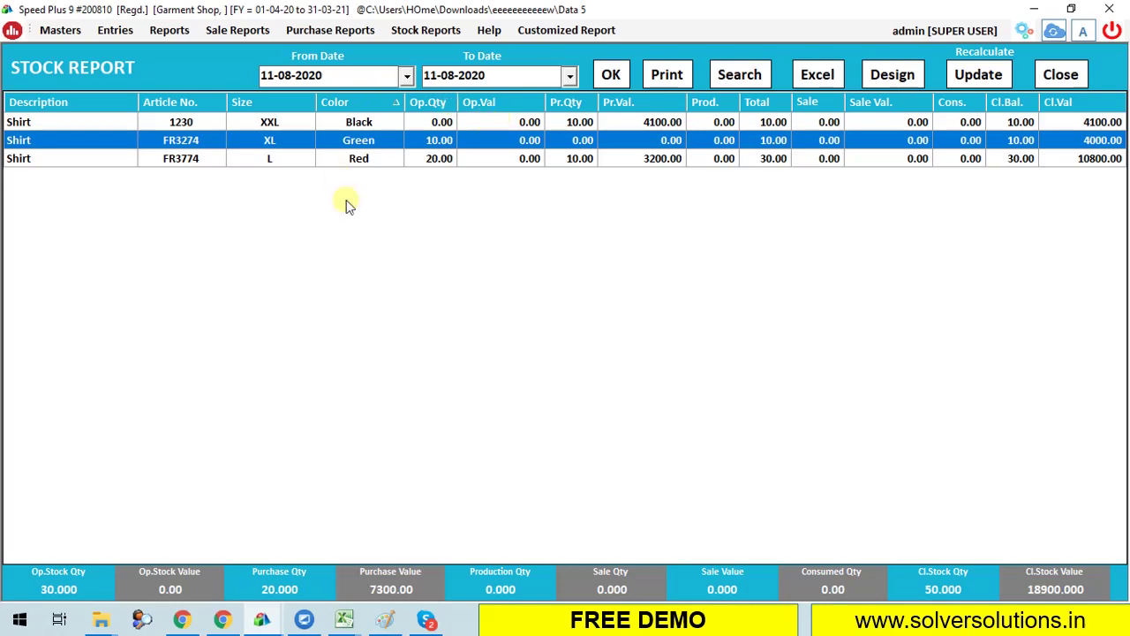
{"action": "left_click", "coordinate": [1075, 79]}
{"action": "left_click", "coordinate": [112, 34]}
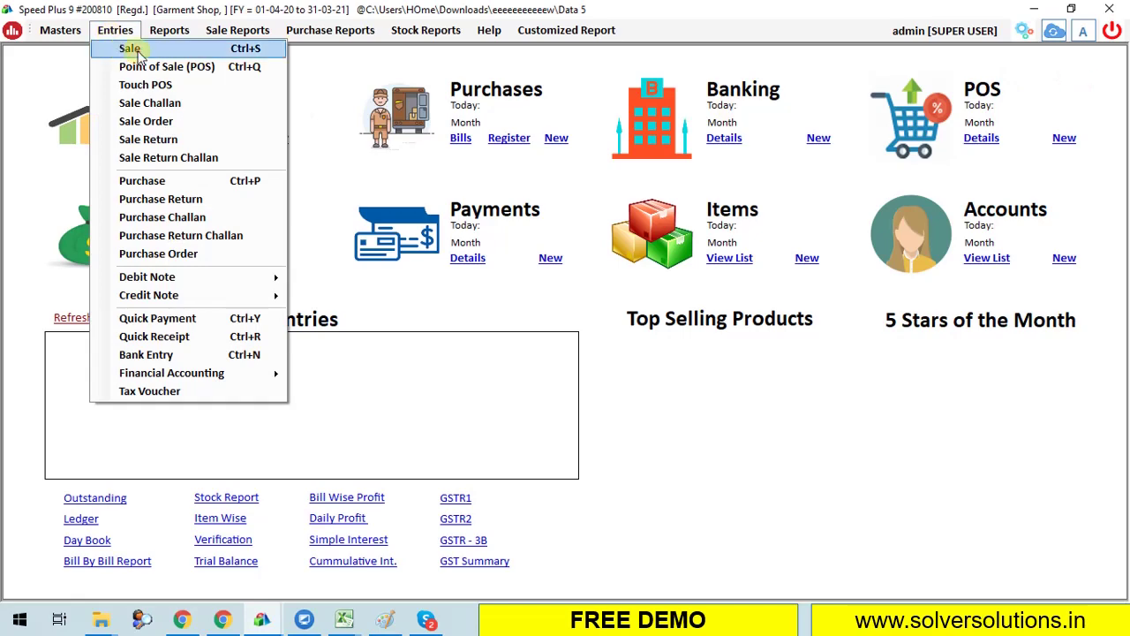
Start a new credit sale bill dated 11-08-2020.
{"action": "left_click", "coordinate": [124, 51]}
{"action": "left_click", "coordinate": [524, 76]}
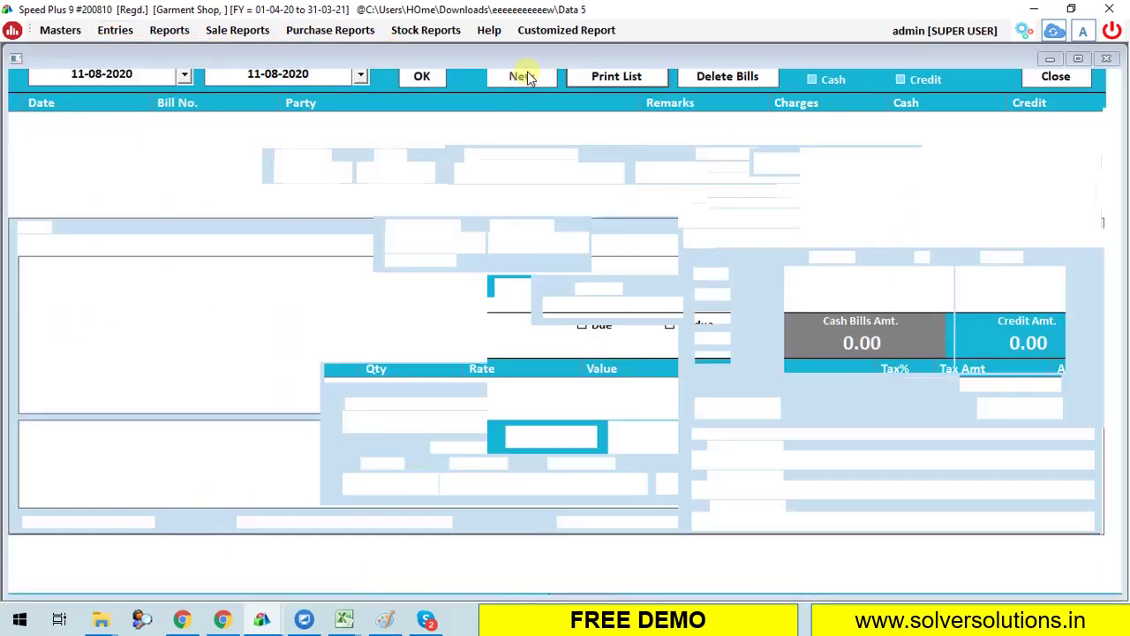
{"action": "key", "text": "Return"}
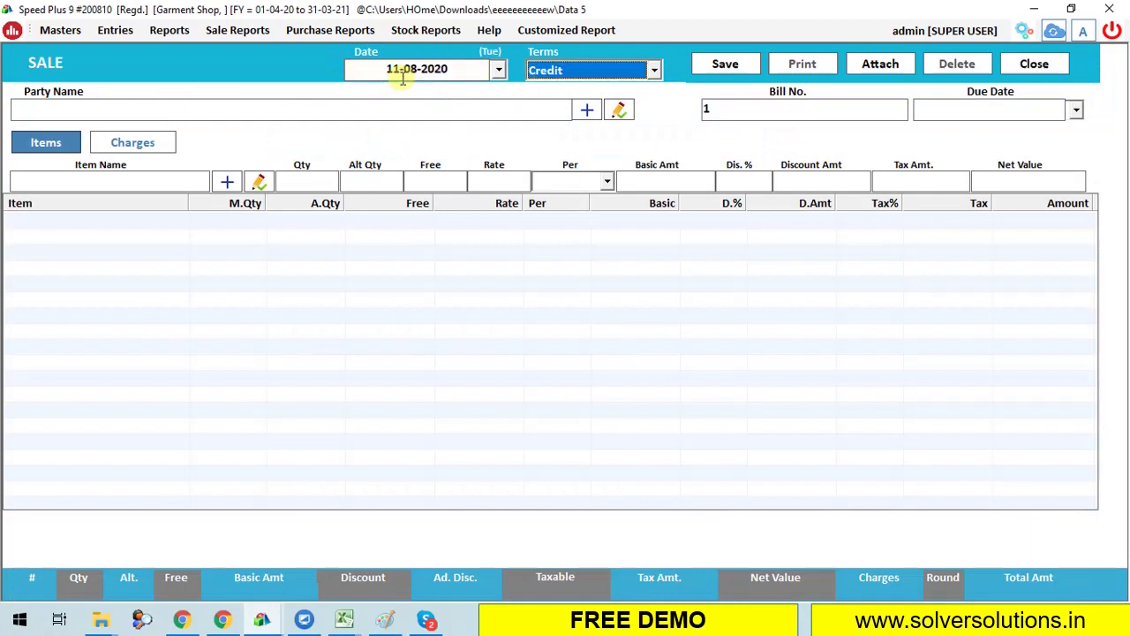
{"action": "key", "text": "Up"}
{"action": "key", "text": "Return"}
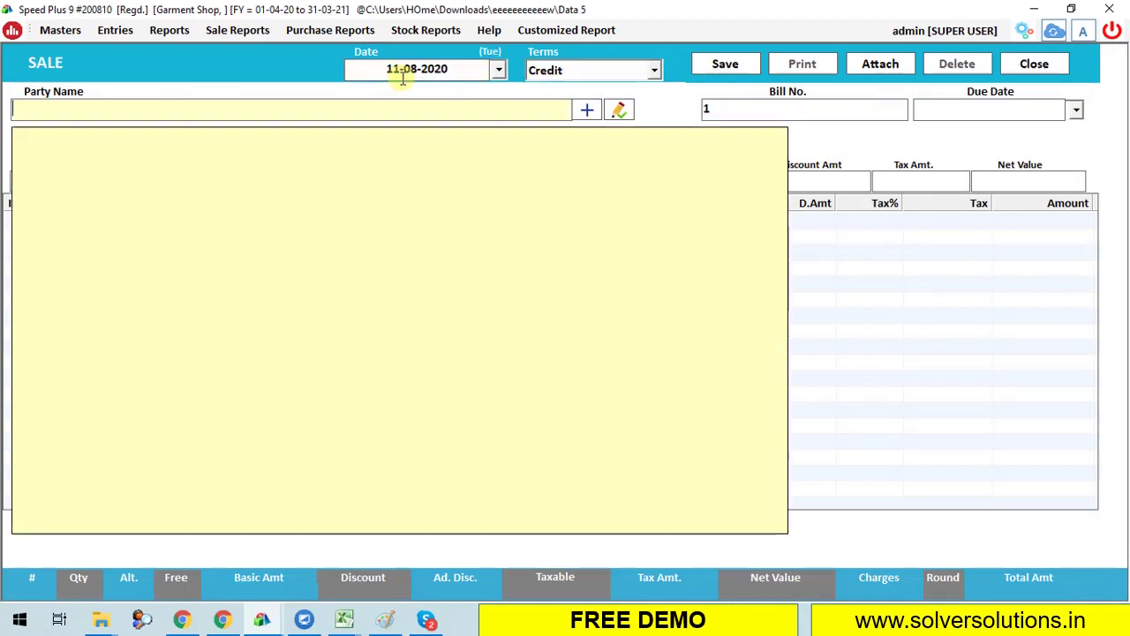
Create the new party SHIVAM GARMENTS of Ludhiana and set it on the bill.
{"action": "left_click", "coordinate": [587, 112]}
{"action": "type", "text": "SHIVAM GARMENTS"}
{"action": "key", "text": "Return"}
{"action": "key", "text": "Return"}
{"action": "key", "text": "Return"}
{"action": "key", "text": "Return"}
{"action": "key", "text": "Return"}
{"action": "key", "text": "Return"}
{"action": "type", "text": "LUDHIANA"}
{"action": "key", "text": "Return"}
{"action": "type", "text": "108218"}
{"action": "key", "text": "ctrl+s"}
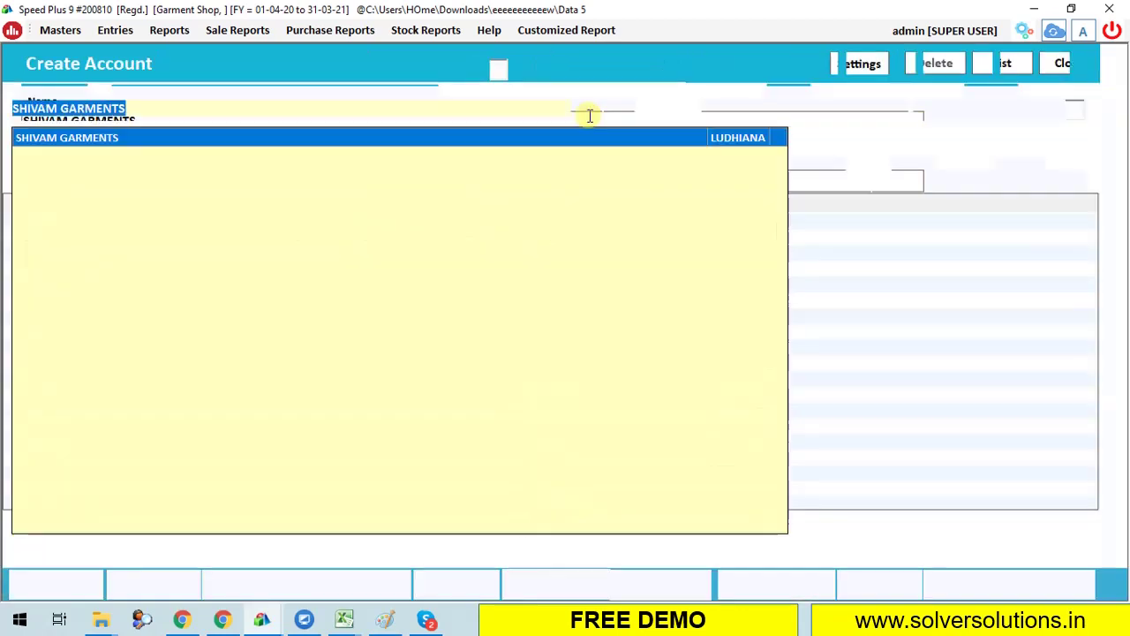
{"action": "key", "text": "Return"}
{"action": "key", "text": "Return"}
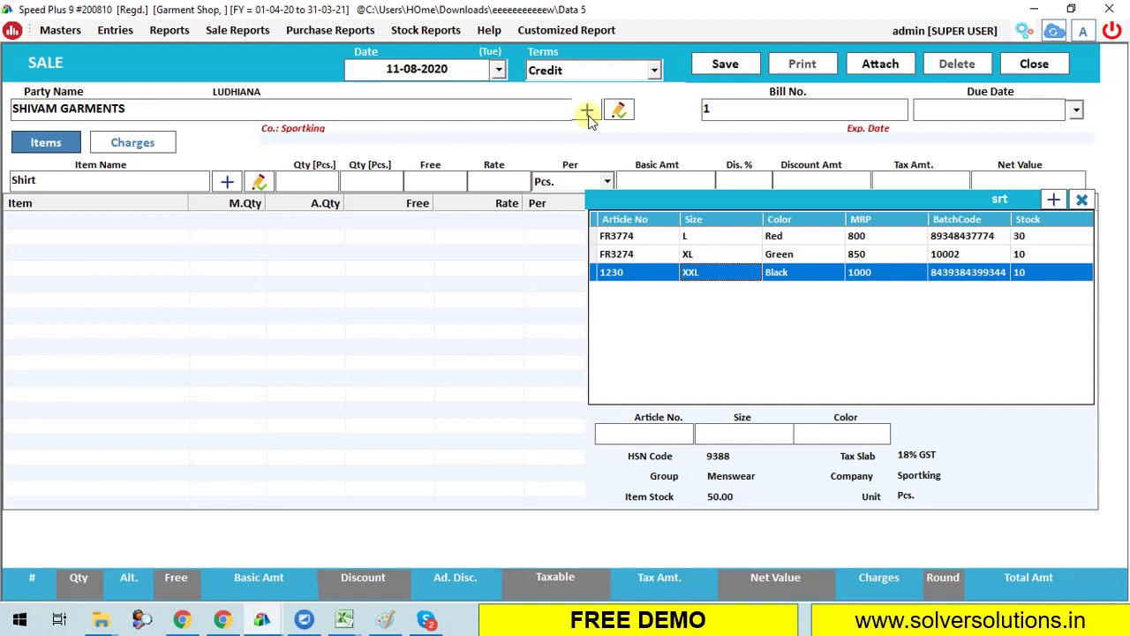
Add a Shirt line from batch 1230 XXL Black with quantity 2 at 500.
{"action": "key", "text": "Up"}
{"action": "key", "text": "Up"}
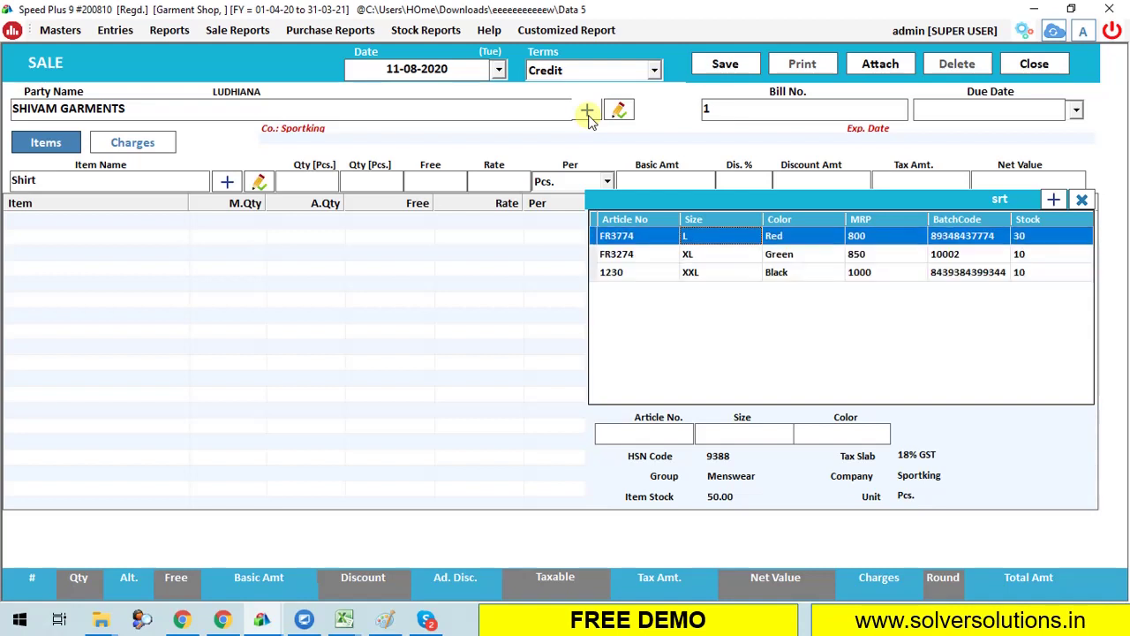
{"action": "key", "text": "Down"}
{"action": "key", "text": "Down"}
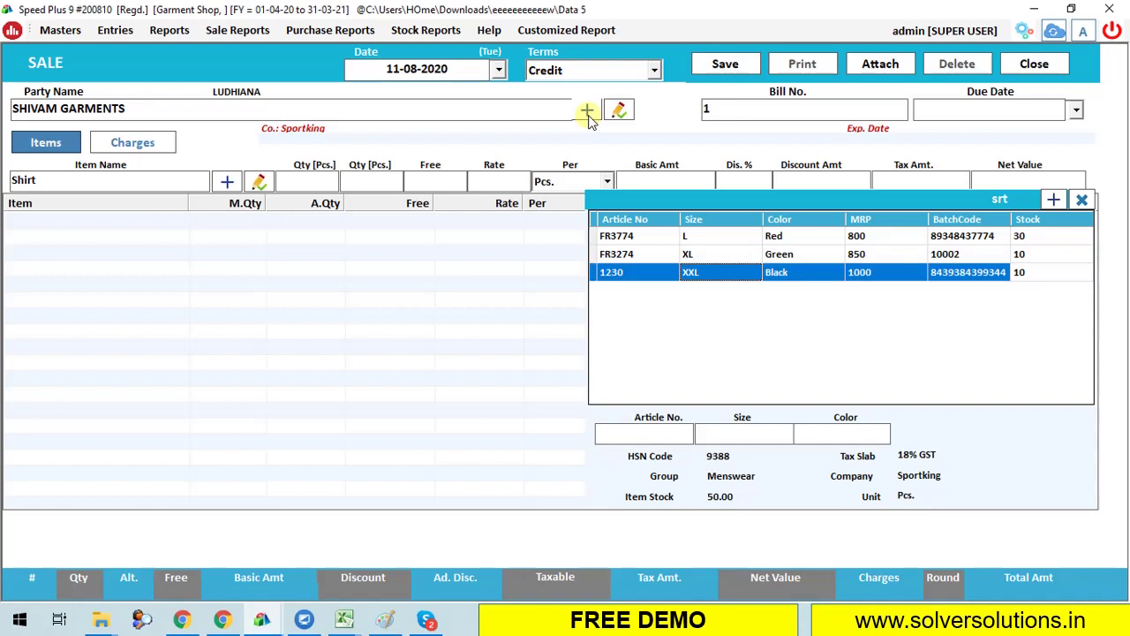
{"action": "key", "text": "Return"}
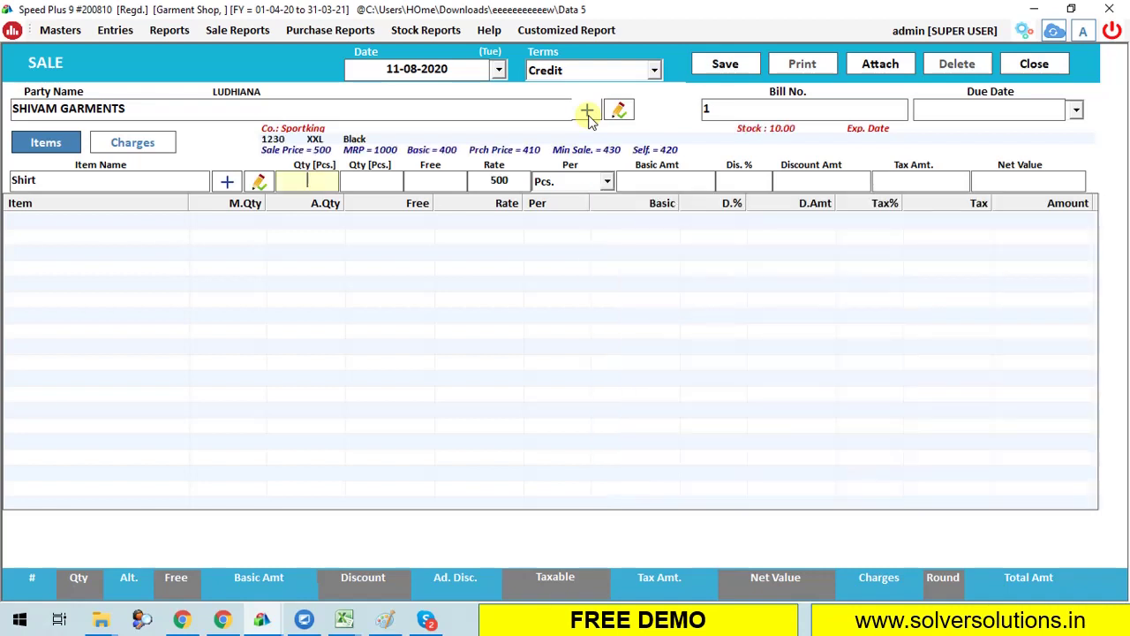
{"action": "type", "text": "2"}
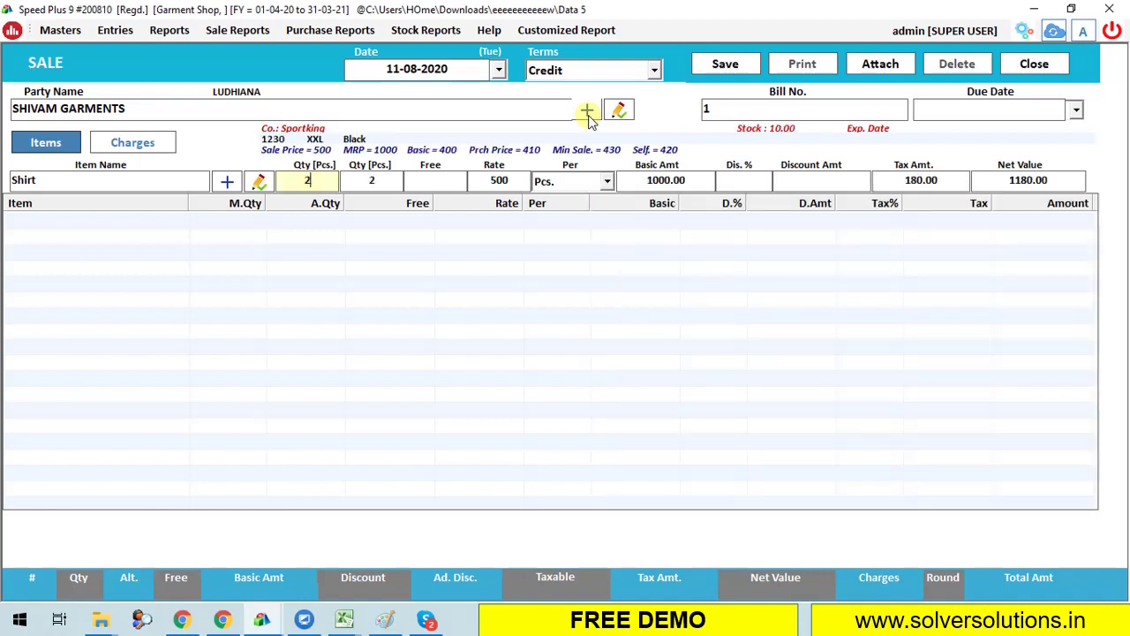
{"action": "key", "text": "Return"}
{"action": "key", "text": "Return"}
{"action": "key", "text": "Return"}
{"action": "key", "text": "Return"}
{"action": "key", "text": "Return"}
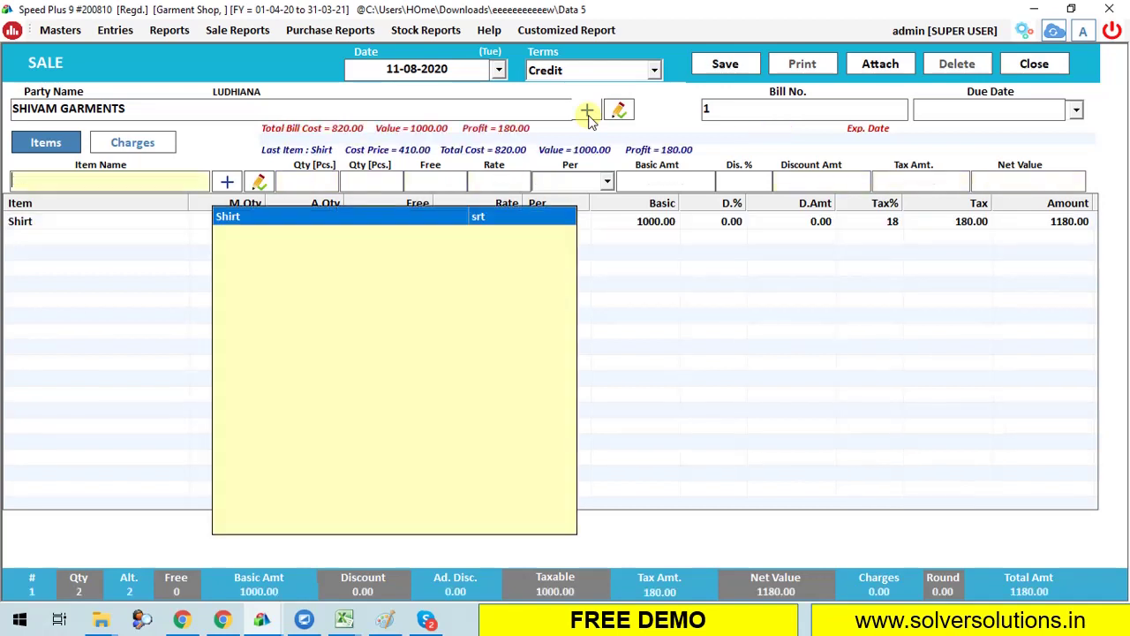
Pick Shirt again and filter its batches by size, colour and article number.
{"action": "key", "text": "Return"}
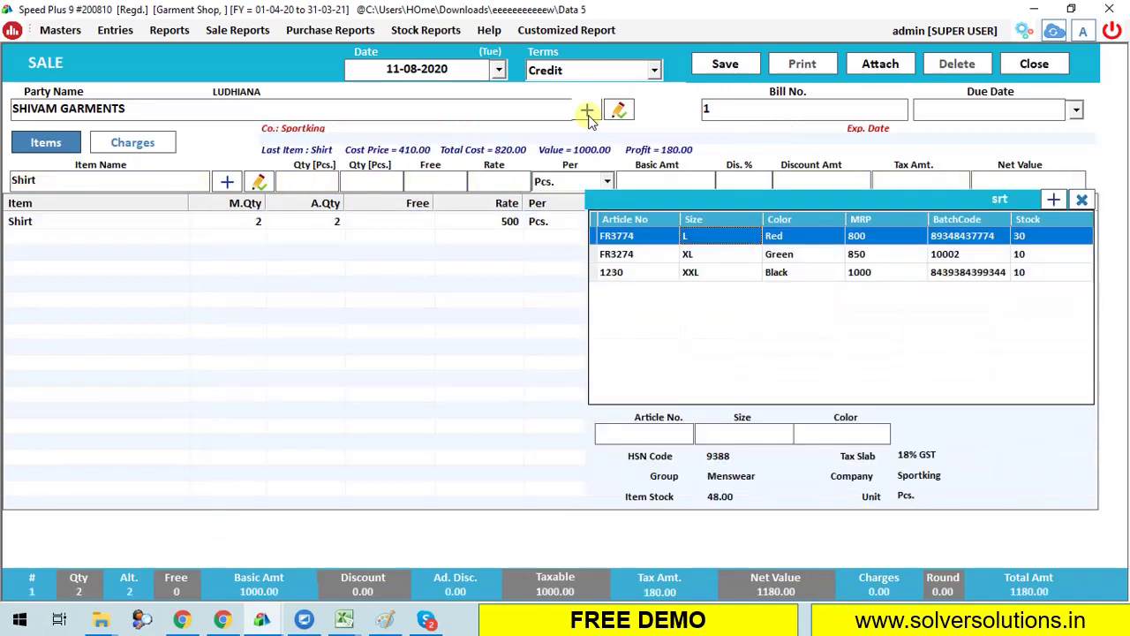
{"action": "key", "text": "Down"}
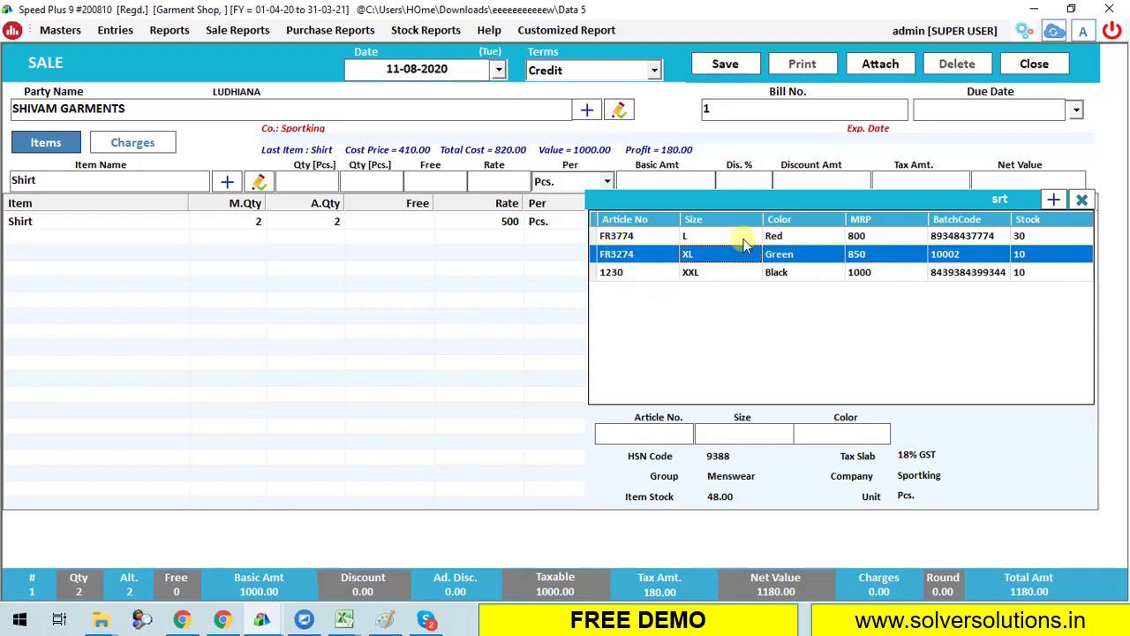
{"action": "left_click", "coordinate": [754, 430]}
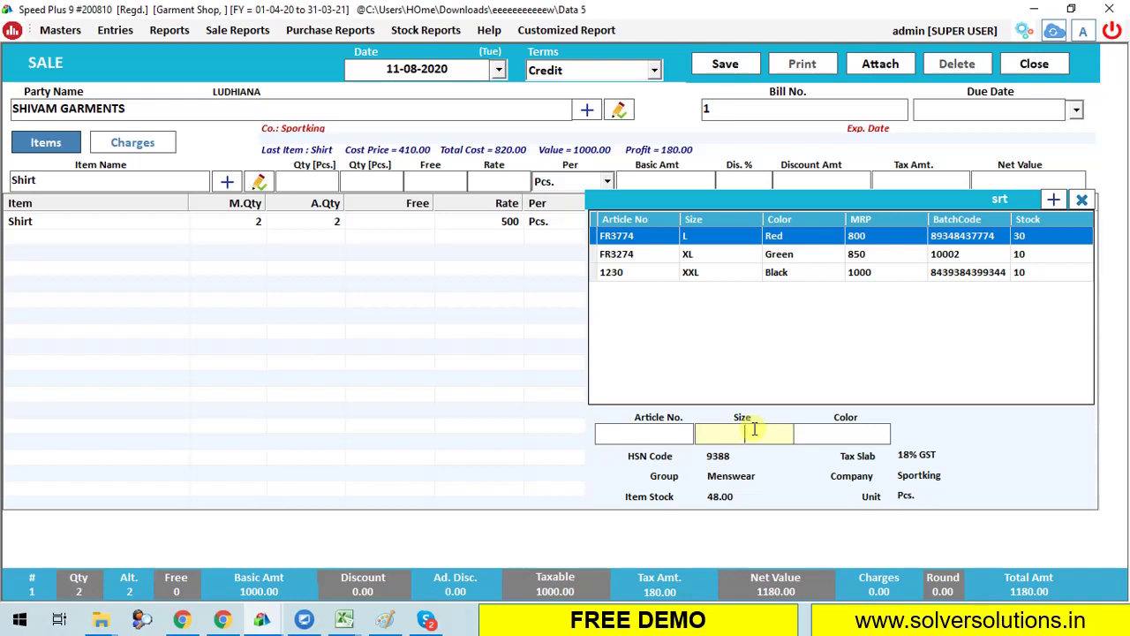
{"action": "left_click", "coordinate": [810, 439]}
{"action": "type", "text": "red"}
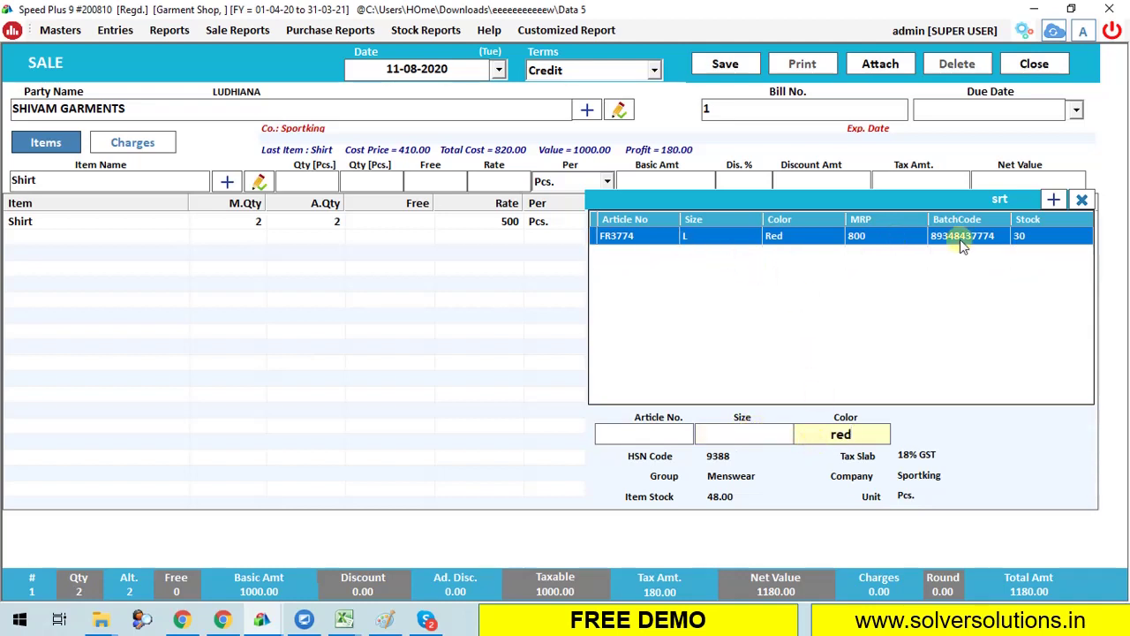
{"action": "left_click", "coordinate": [644, 435]}
{"action": "type", "text": "fr3"}
{"action": "key", "text": "BackSpace"}
{"action": "key", "text": "BackSpace"}
{"action": "key", "text": "BackSpace"}
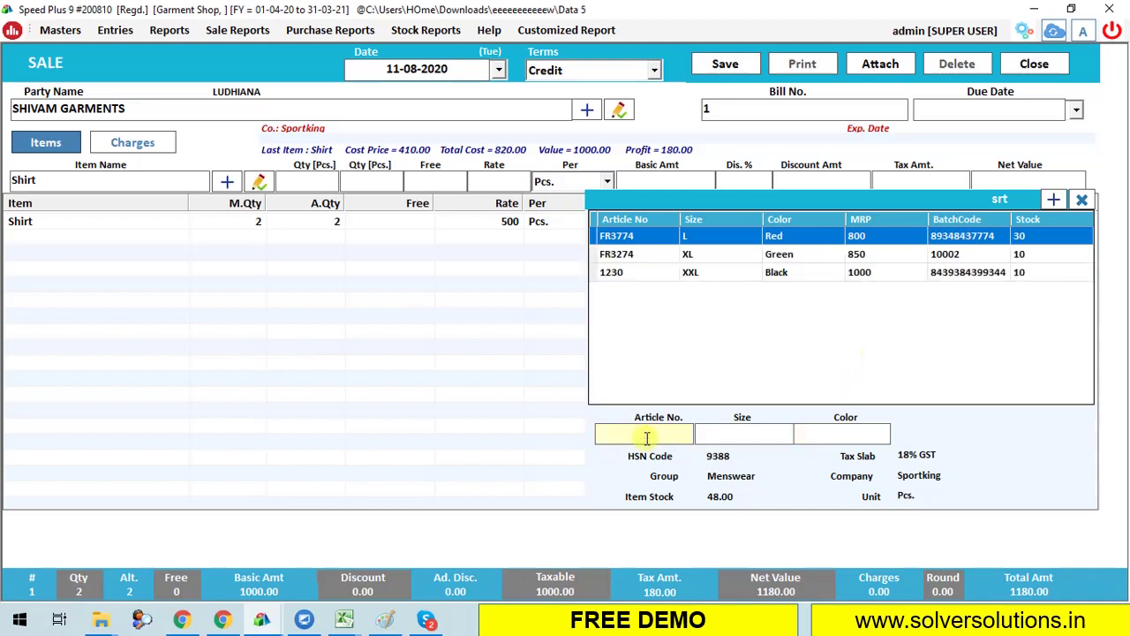
Add batch FR3274 XL Green at 450 with quantity 1 as the second line.
{"action": "left_click", "coordinate": [746, 255]}
{"action": "left_click", "coordinate": [752, 269]}
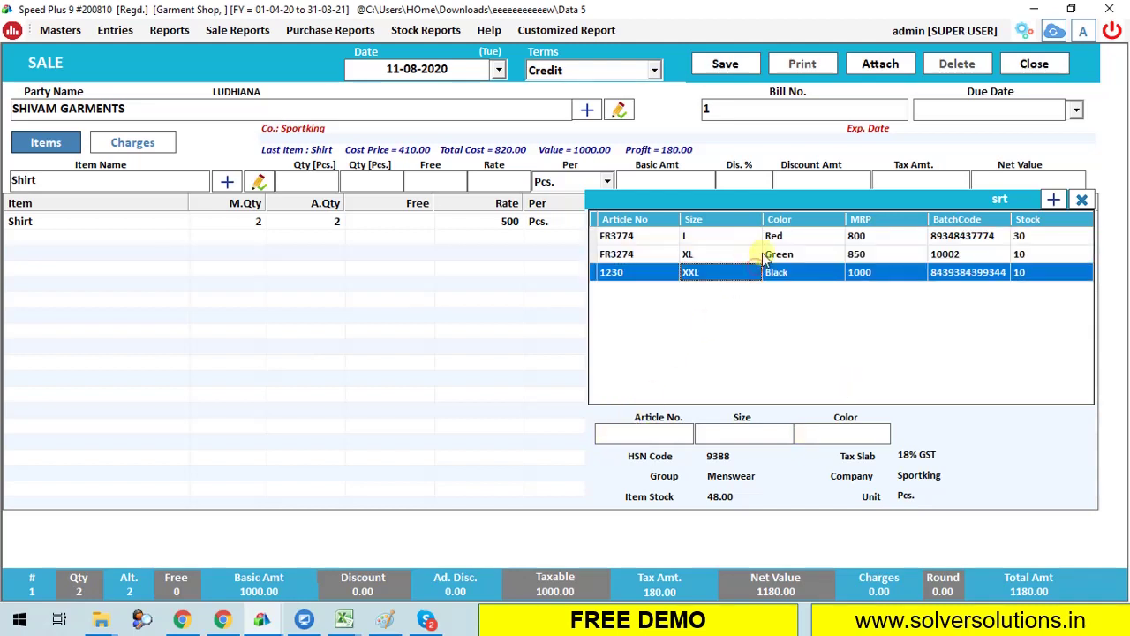
{"action": "left_click", "coordinate": [764, 219]}
{"action": "left_click", "coordinate": [757, 255]}
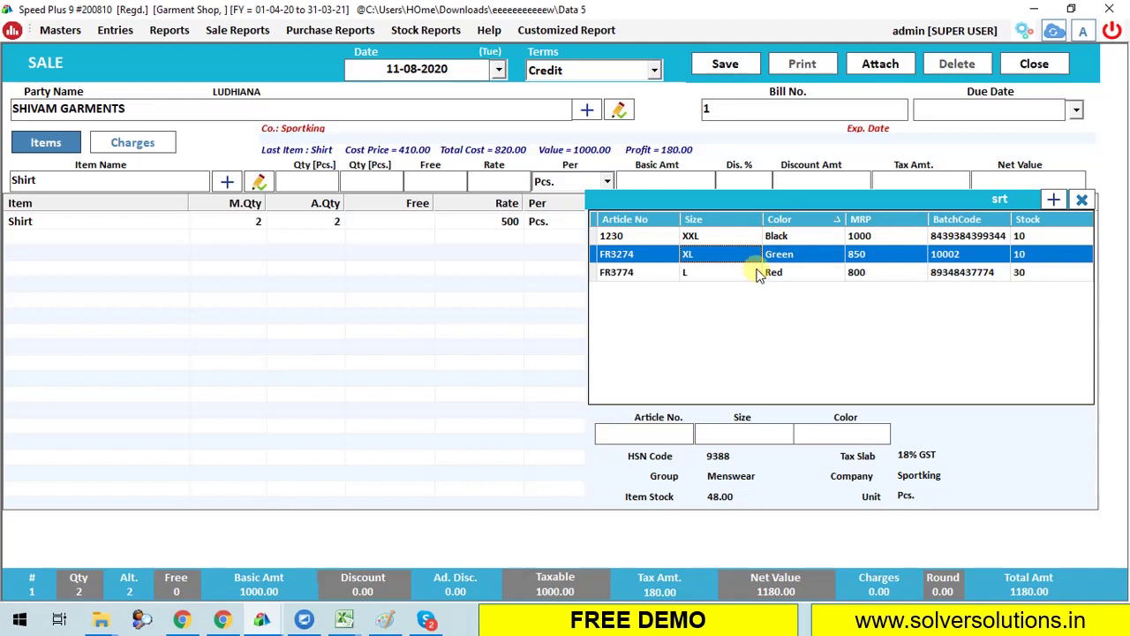
{"action": "double_click", "coordinate": [749, 258]}
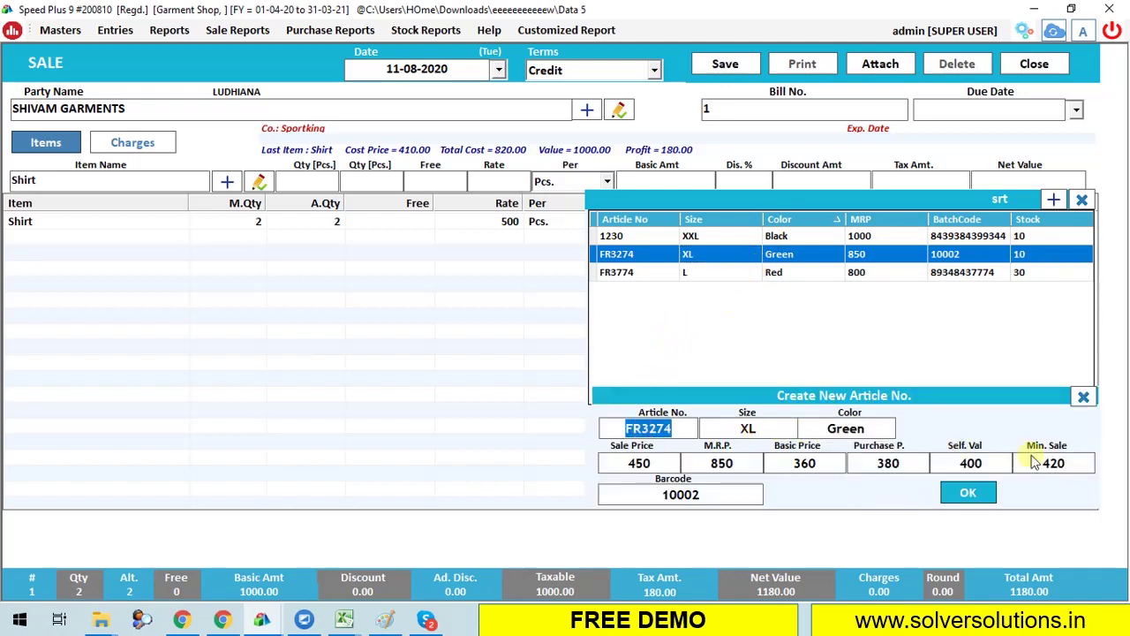
{"action": "left_click", "coordinate": [965, 494]}
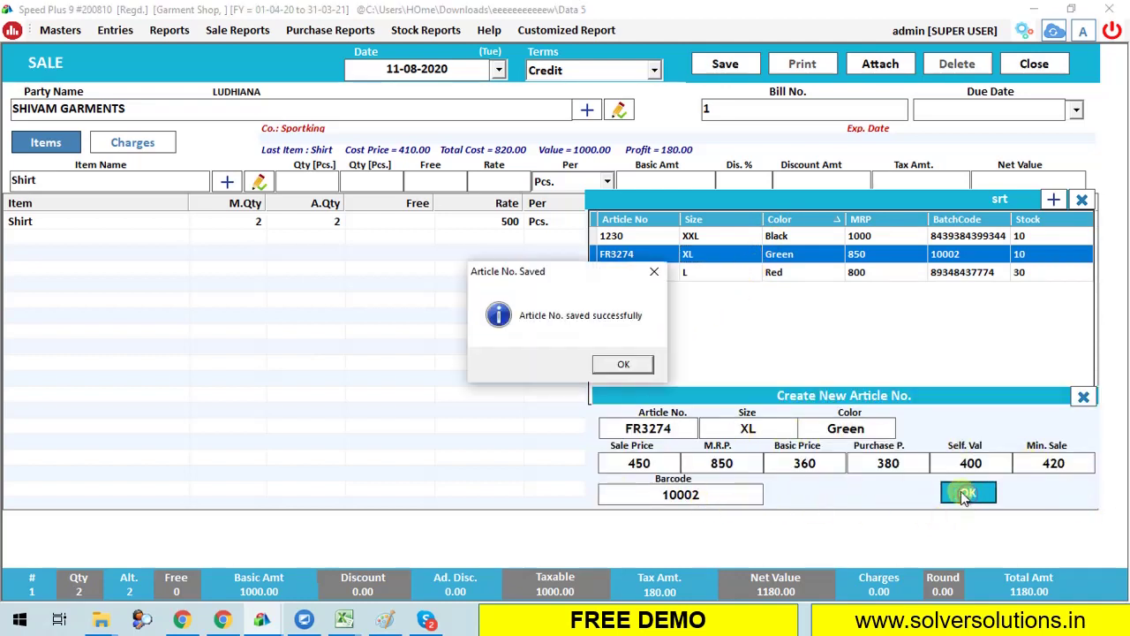
{"action": "left_click", "coordinate": [623, 364]}
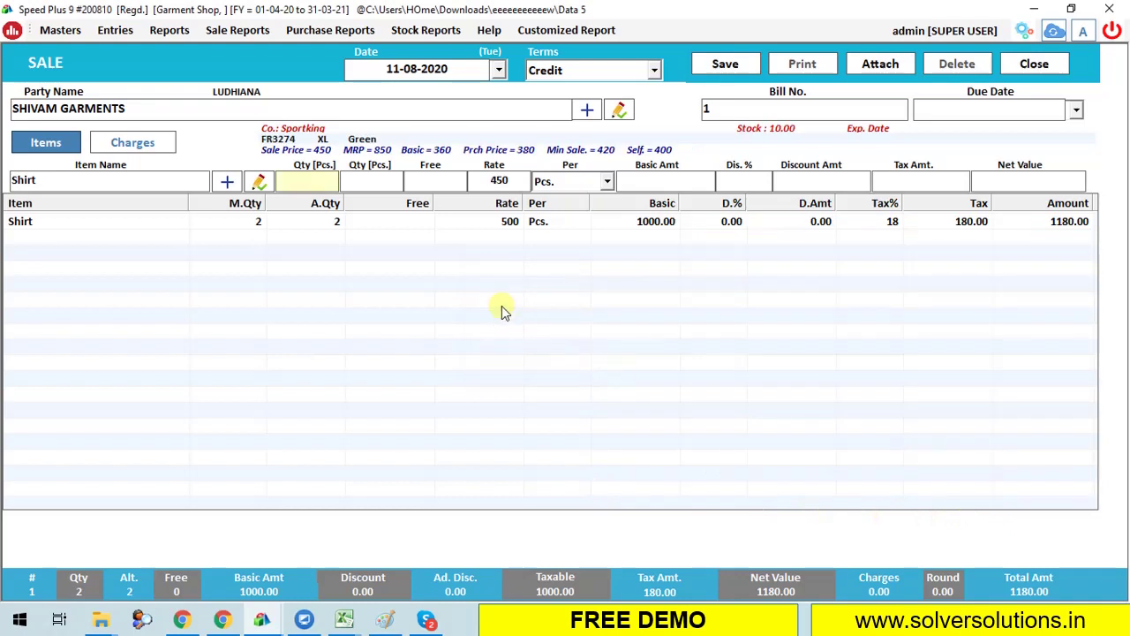
{"action": "type", "text": "10"}
{"action": "key", "text": "BackSpace"}
{"action": "key", "text": "Return"}
{"action": "key", "text": "Return"}
{"action": "key", "text": "Return"}
{"action": "key", "text": "Return"}
{"action": "key", "text": "Return"}
{"action": "key", "text": "Return"}
{"action": "key", "text": "Return"}
{"action": "key", "text": "Return"}
{"action": "key", "text": "Return"}
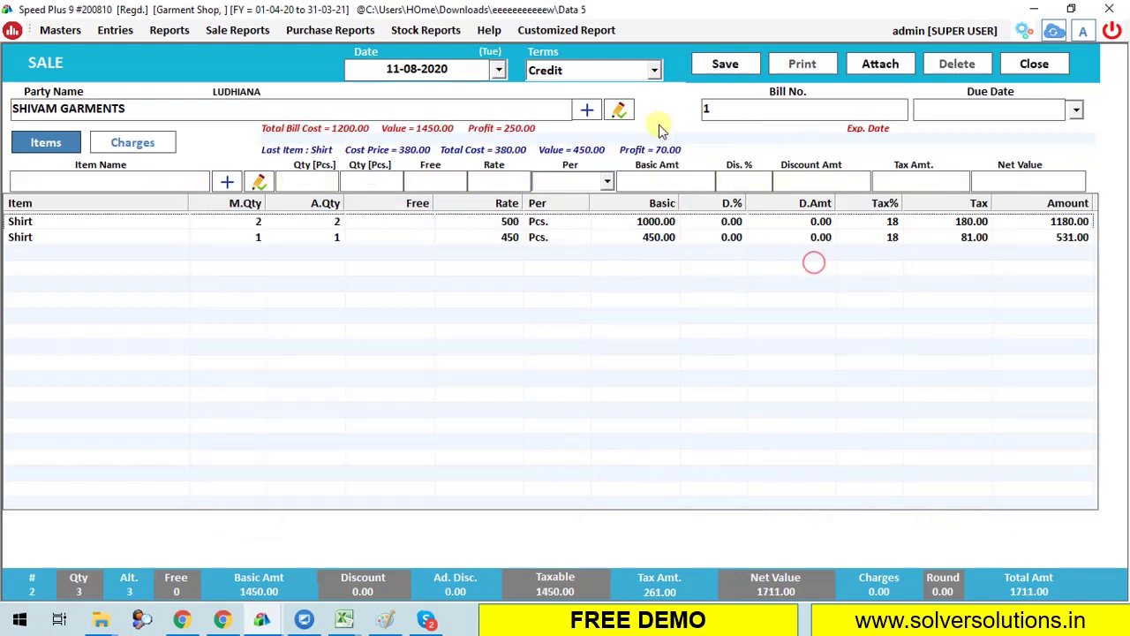
Save the sale bill and preview its GST invoice.
{"action": "left_click", "coordinate": [722, 64]}
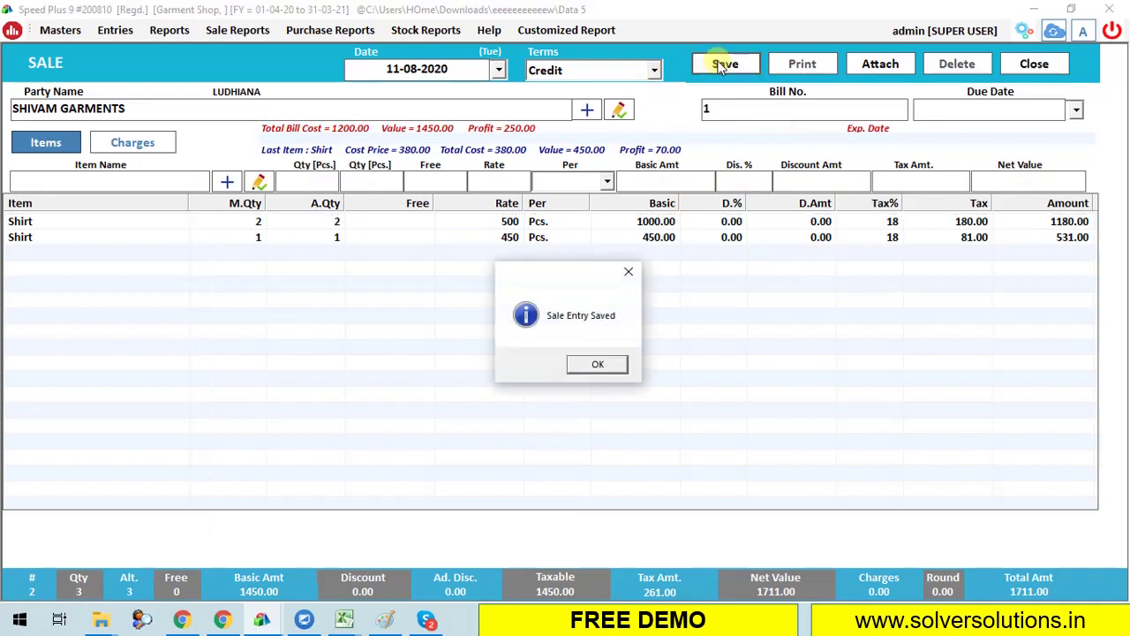
{"action": "left_click", "coordinate": [592, 363]}
{"action": "left_click", "coordinate": [562, 362]}
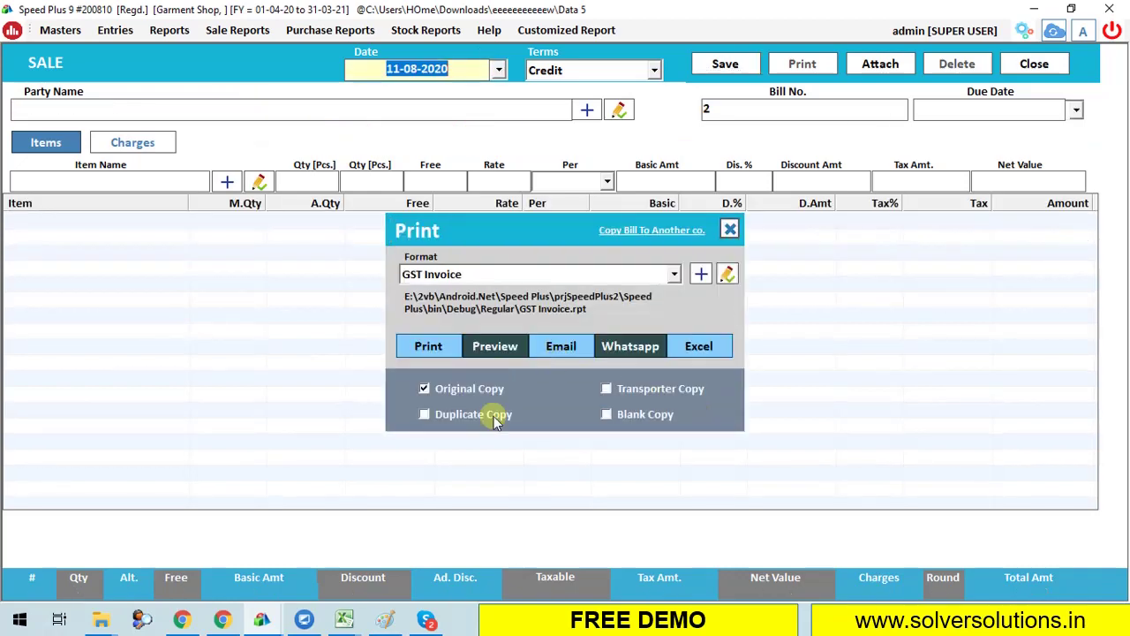
{"action": "left_click", "coordinate": [505, 348]}
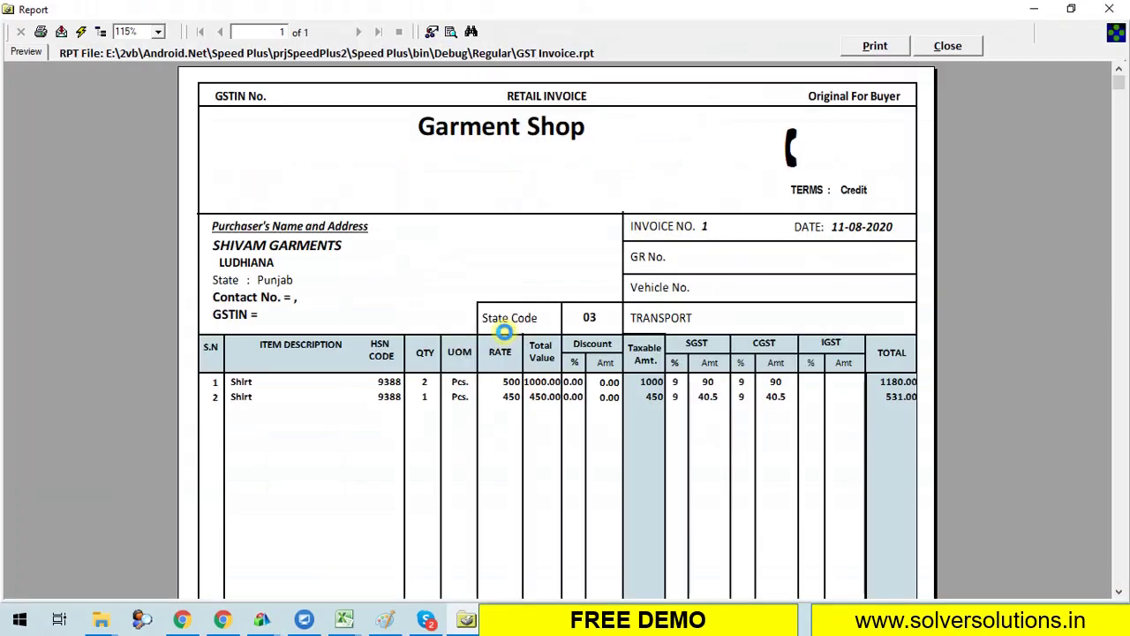
{"action": "scroll", "coordinate": [502, 347], "scroll_direction": "down", "scroll_amount": 3}
{"action": "scroll", "coordinate": [502, 347], "scroll_direction": "down", "scroll_amount": 3}
{"action": "scroll", "coordinate": [512, 330], "scroll_direction": "up", "scroll_amount": 6}
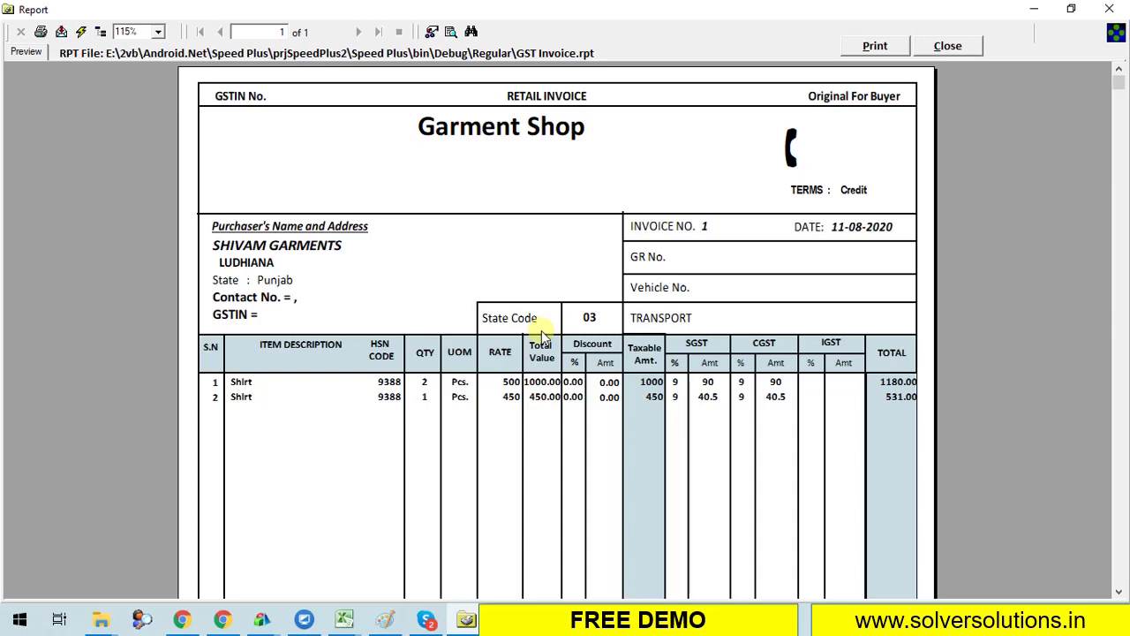
{"action": "key", "text": "Escape"}
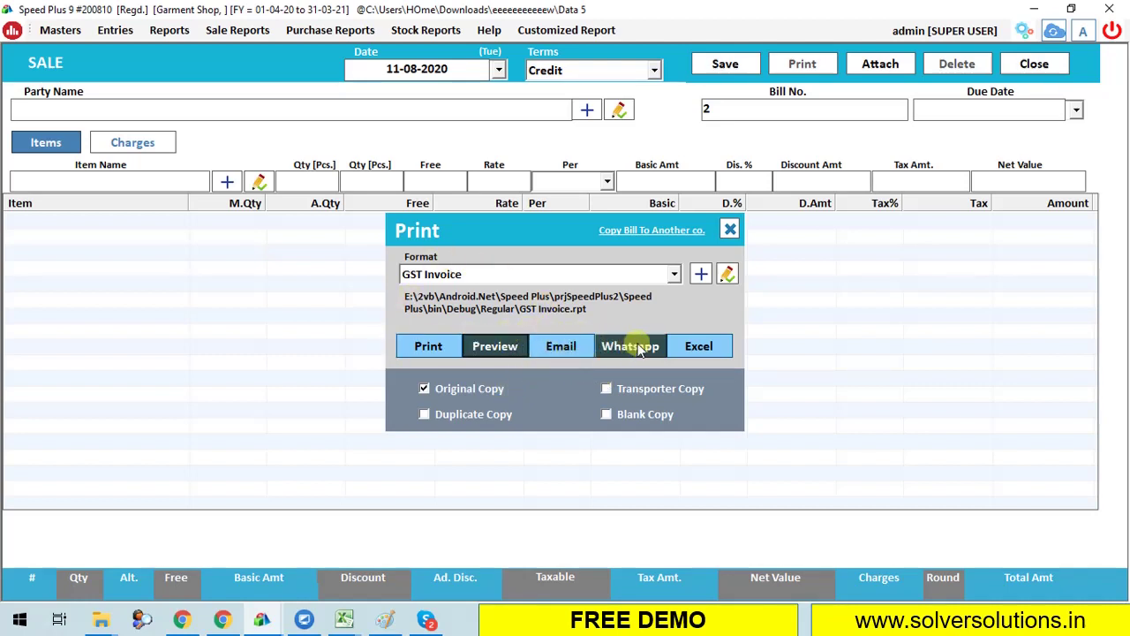
Cancel sending the bill over Whatsapp and close the print options.
{"action": "left_click", "coordinate": [637, 347]}
{"action": "left_click", "coordinate": [680, 303]}
{"action": "left_click", "coordinate": [238, 29]}
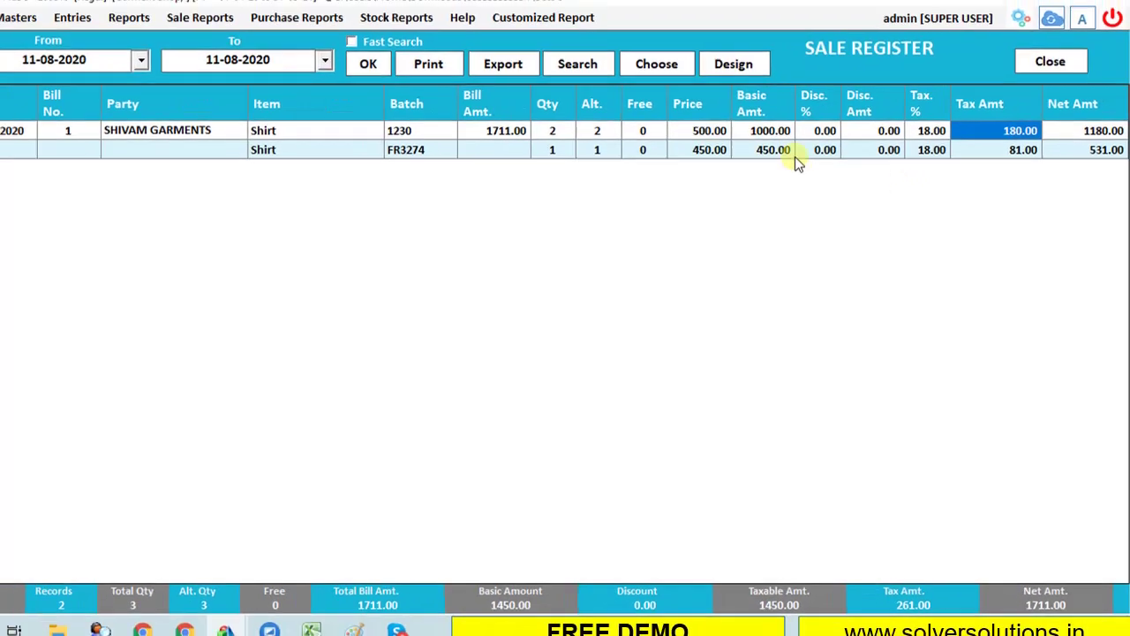
Close the sale register and review the Bill Wise Profit report.
{"action": "left_click", "coordinate": [606, 152]}
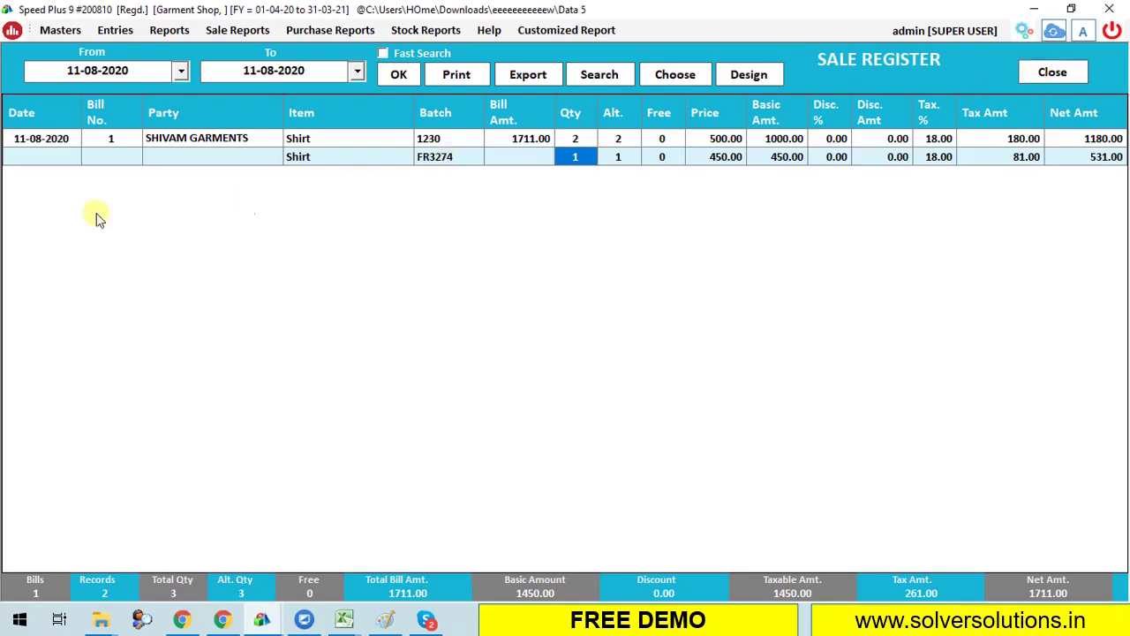
{"action": "left_click", "coordinate": [1049, 73]}
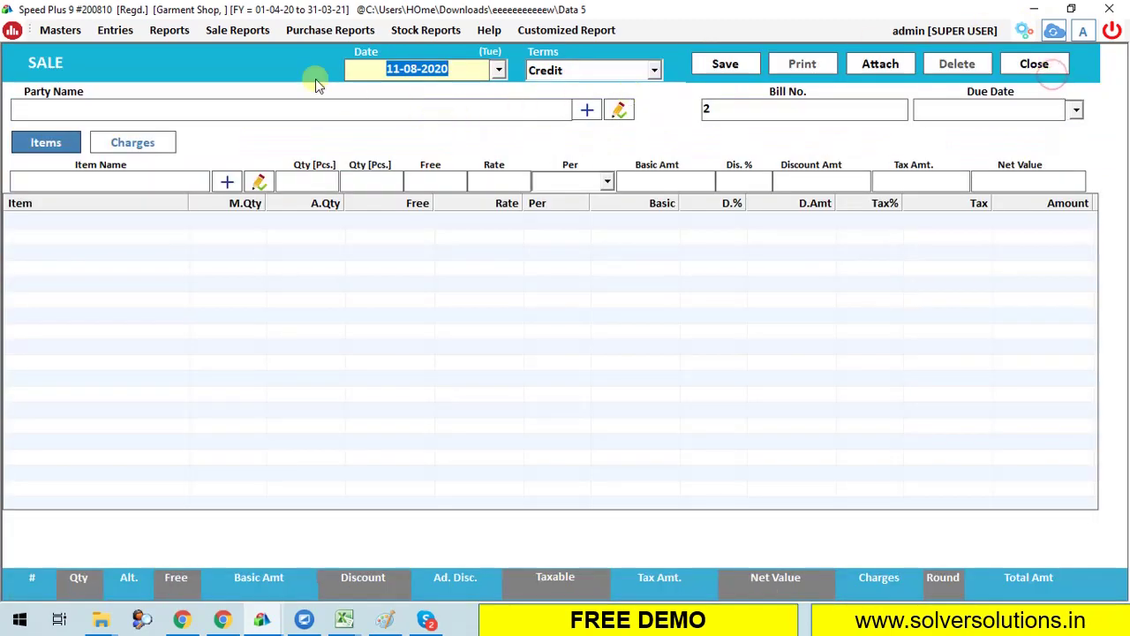
{"action": "left_click", "coordinate": [252, 30]}
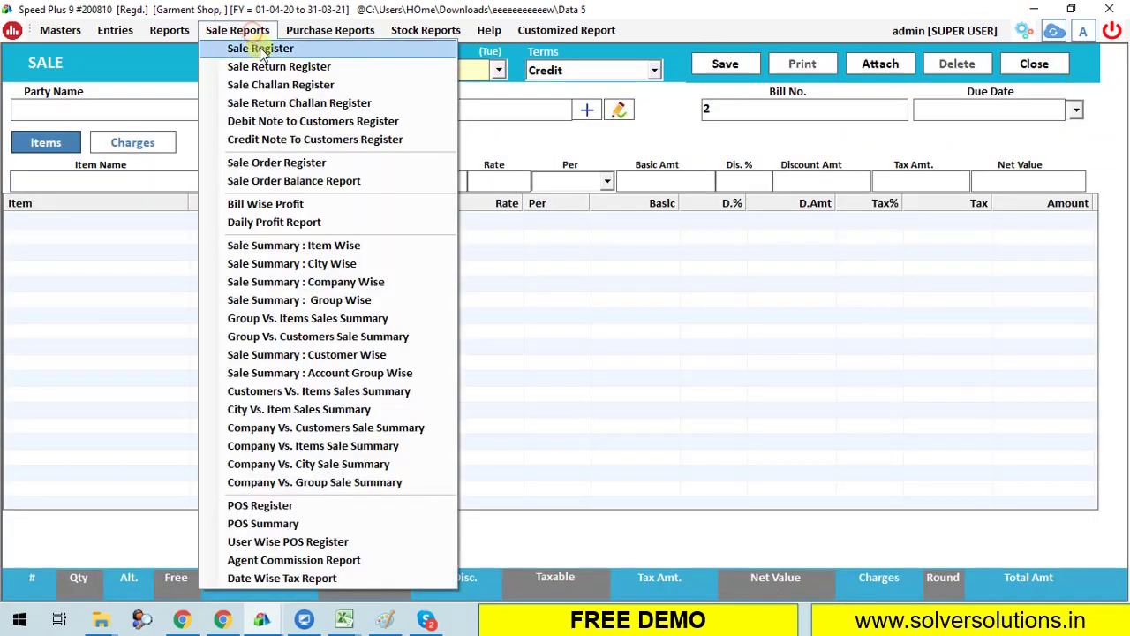
{"action": "left_click", "coordinate": [244, 204]}
{"action": "left_click", "coordinate": [813, 64]}
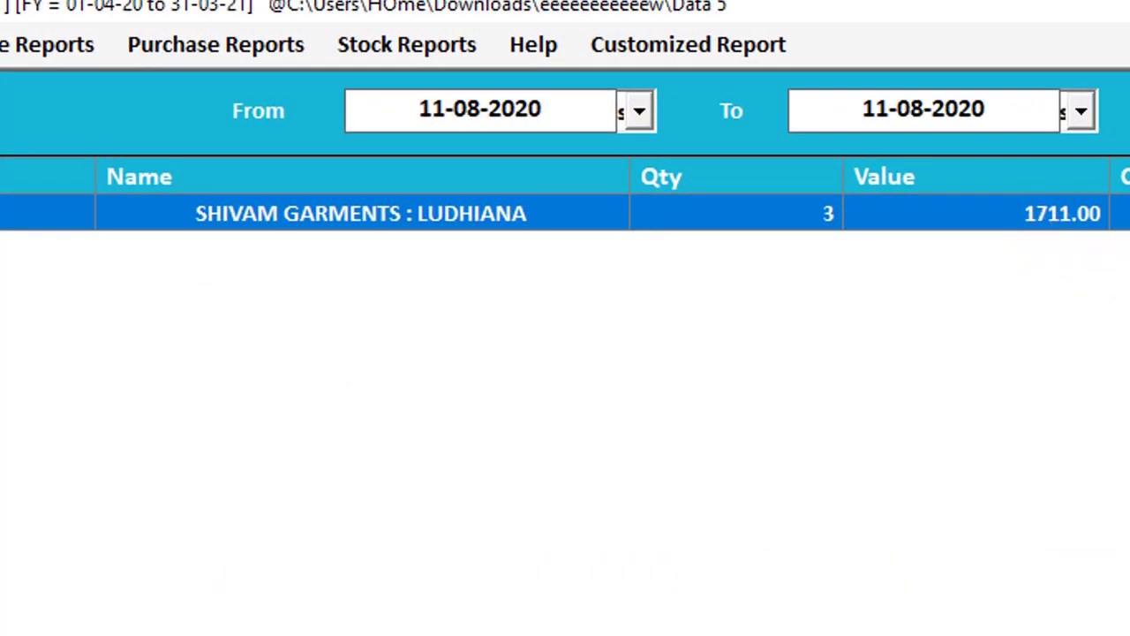
{"action": "key", "text": "Escape"}
Load the item-, city- and company-wise sale summaries for 11-08-2020.
{"action": "left_click", "coordinate": [87, 51]}
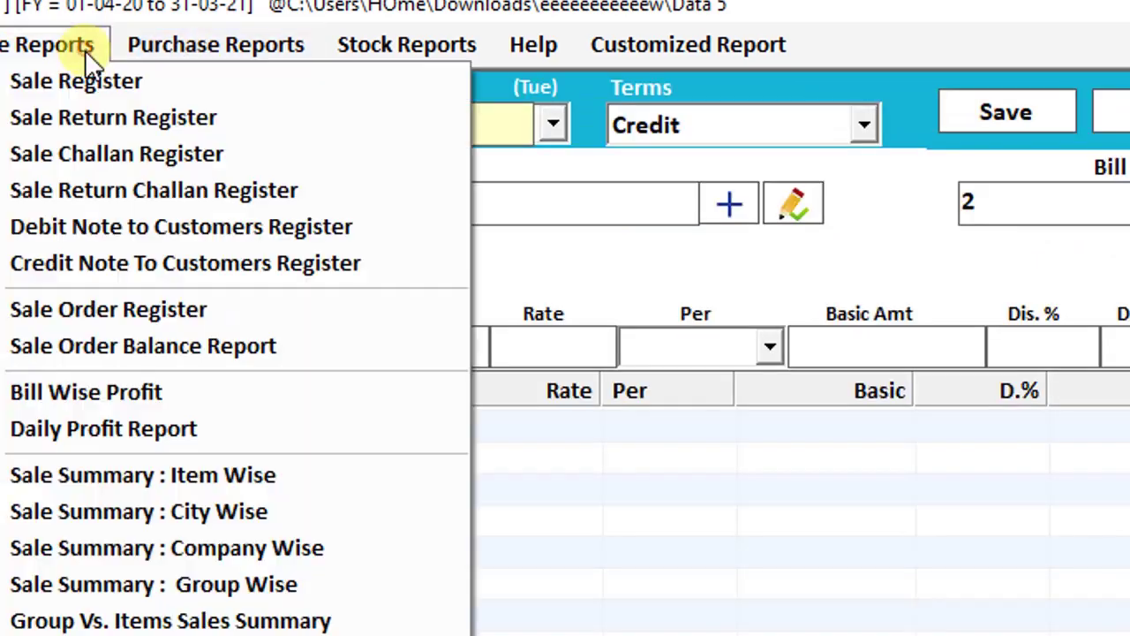
{"action": "left_click", "coordinate": [244, 475]}
{"action": "left_click", "coordinate": [971, 136]}
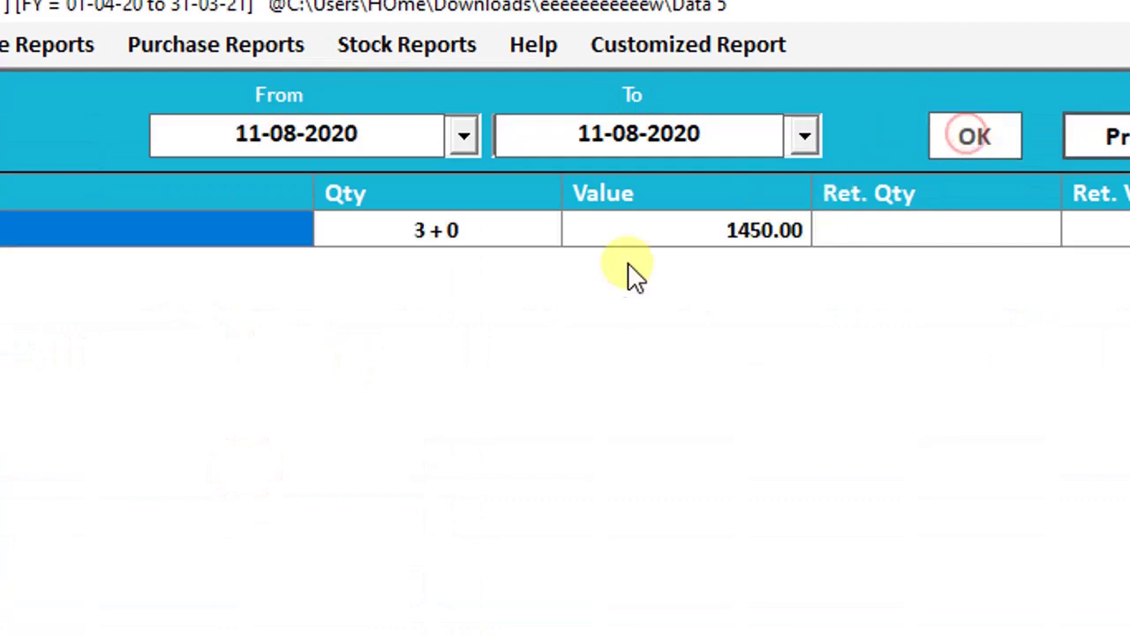
{"action": "left_click", "coordinate": [755, 229]}
{"action": "left_click", "coordinate": [35, 49]}
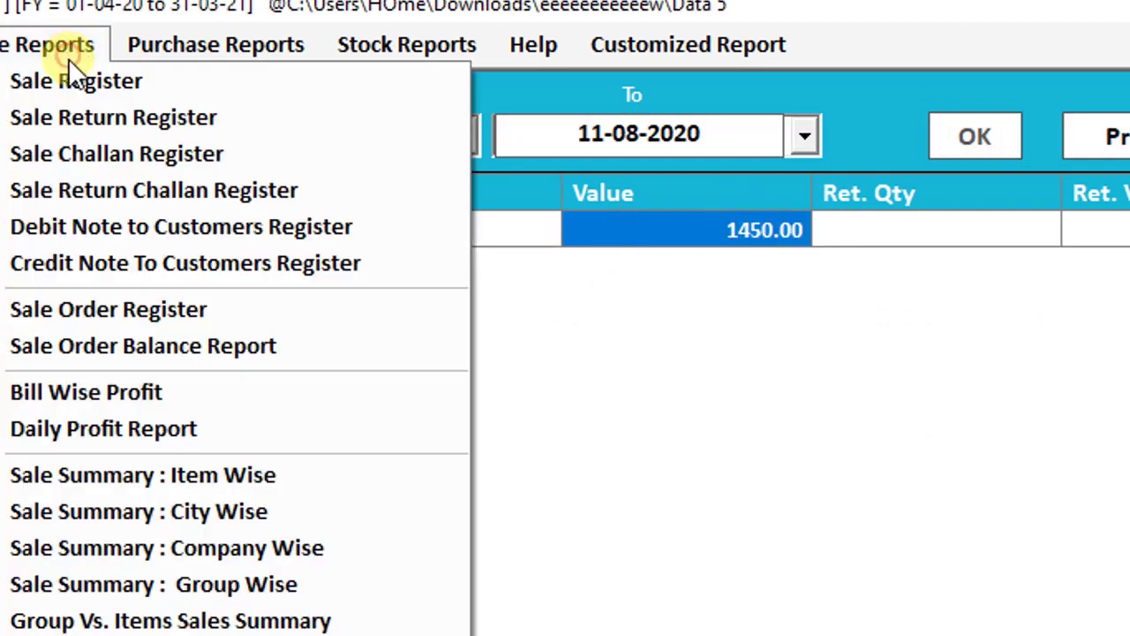
{"action": "left_click", "coordinate": [184, 508]}
{"action": "left_click", "coordinate": [1004, 131]}
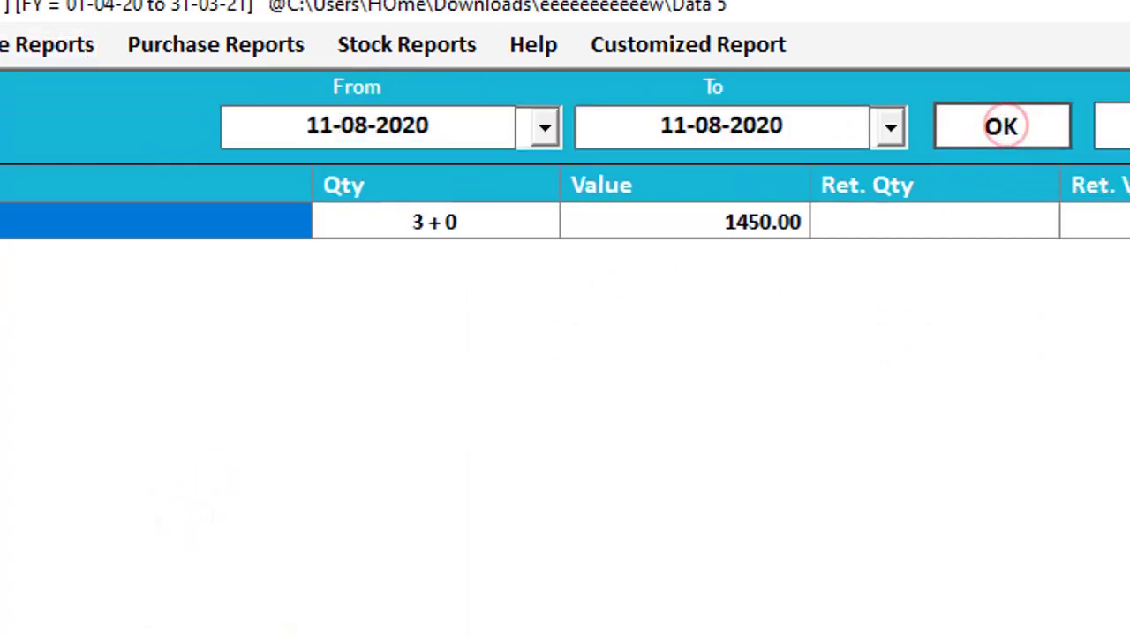
{"action": "left_click", "coordinate": [40, 45]}
{"action": "left_click", "coordinate": [208, 545]}
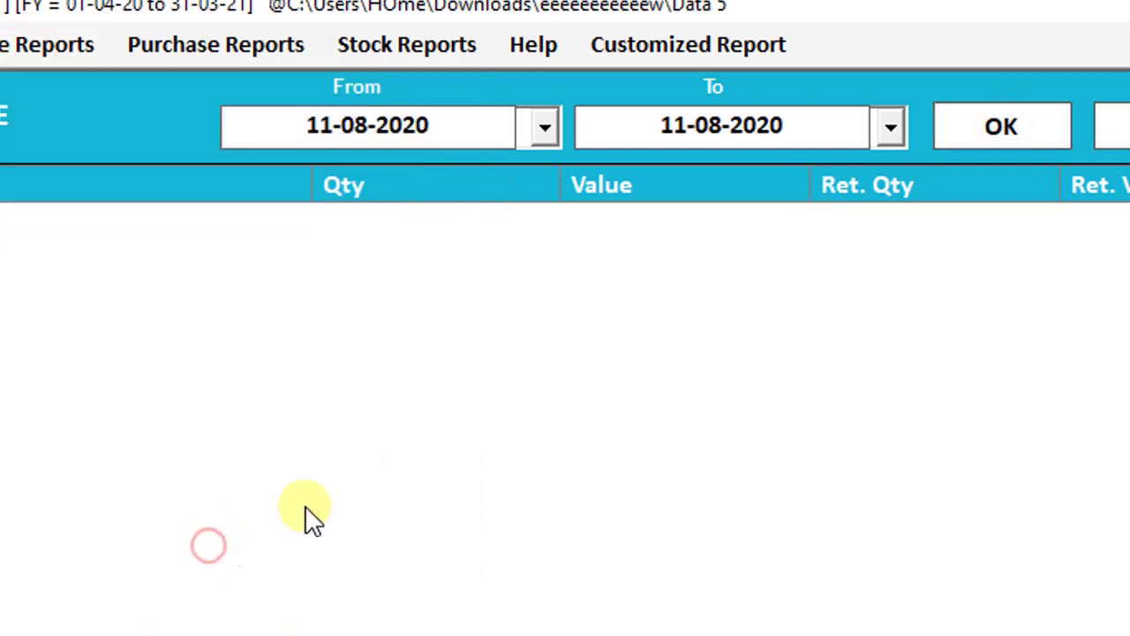
{"action": "left_click", "coordinate": [984, 124]}
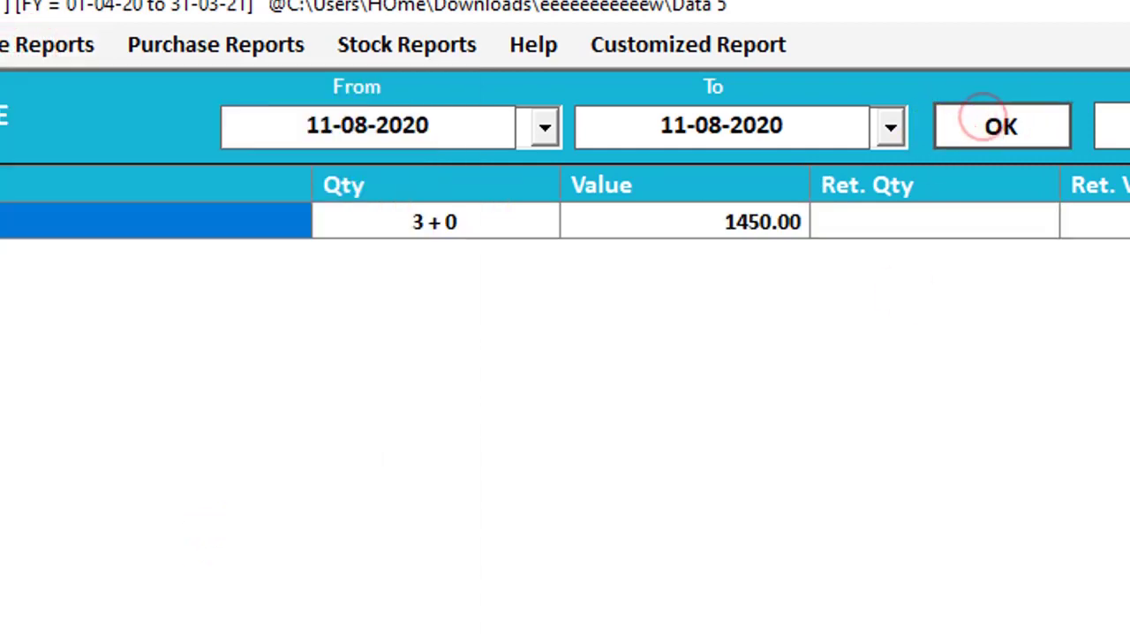
{"action": "left_click", "coordinate": [11, 45]}
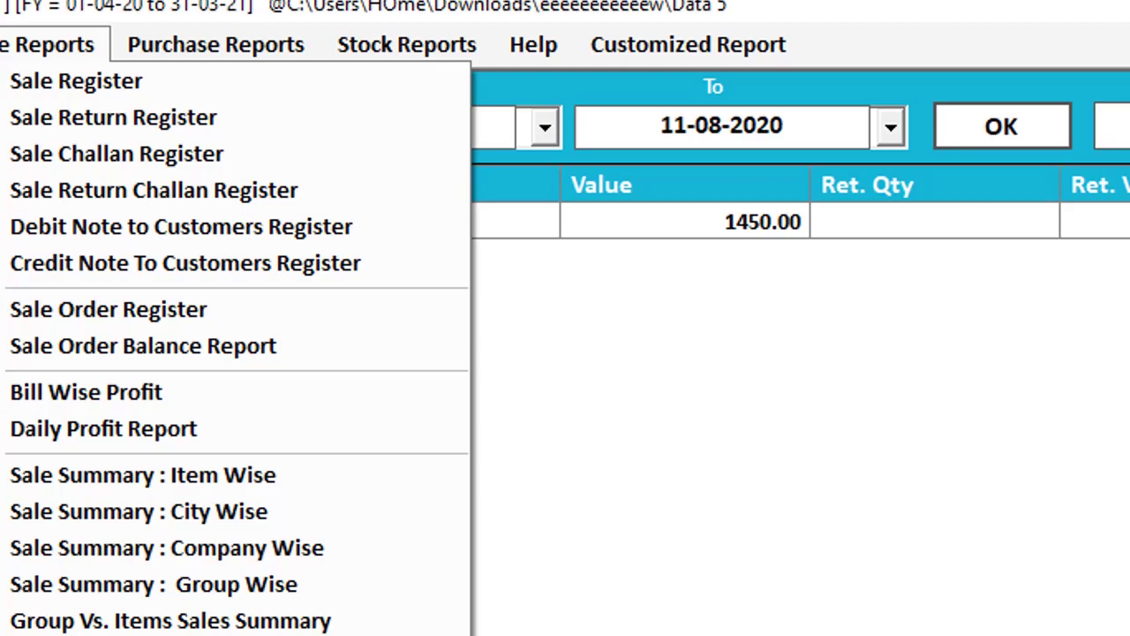
{"action": "mouse_move", "coordinate": [215, 44]}
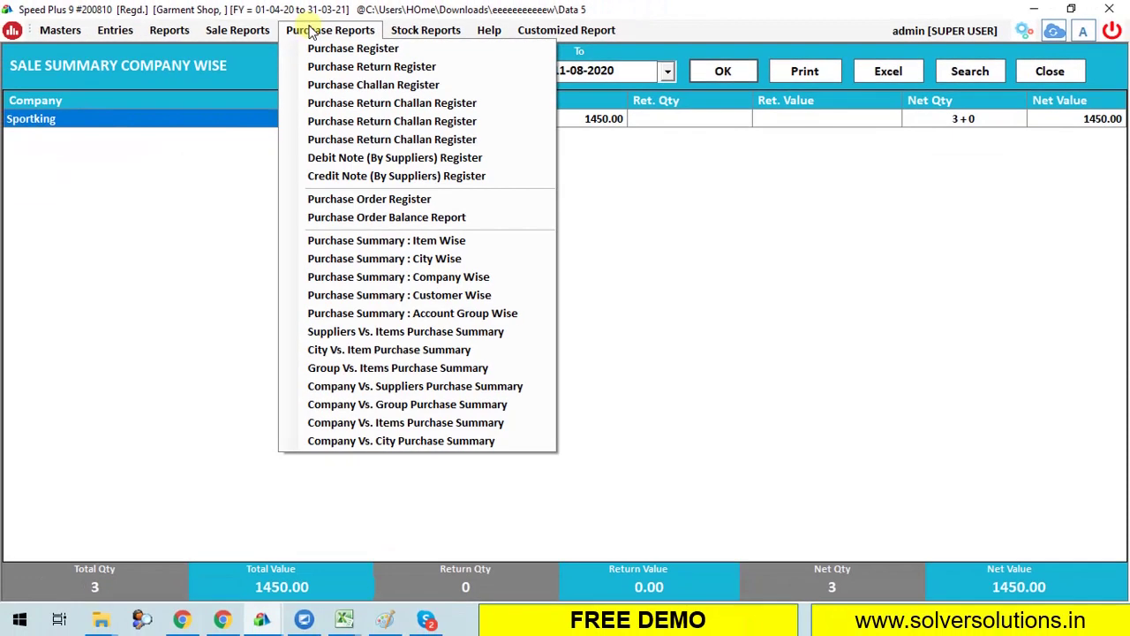
{"action": "left_click", "coordinate": [355, 49]}
{"action": "left_click", "coordinate": [402, 76]}
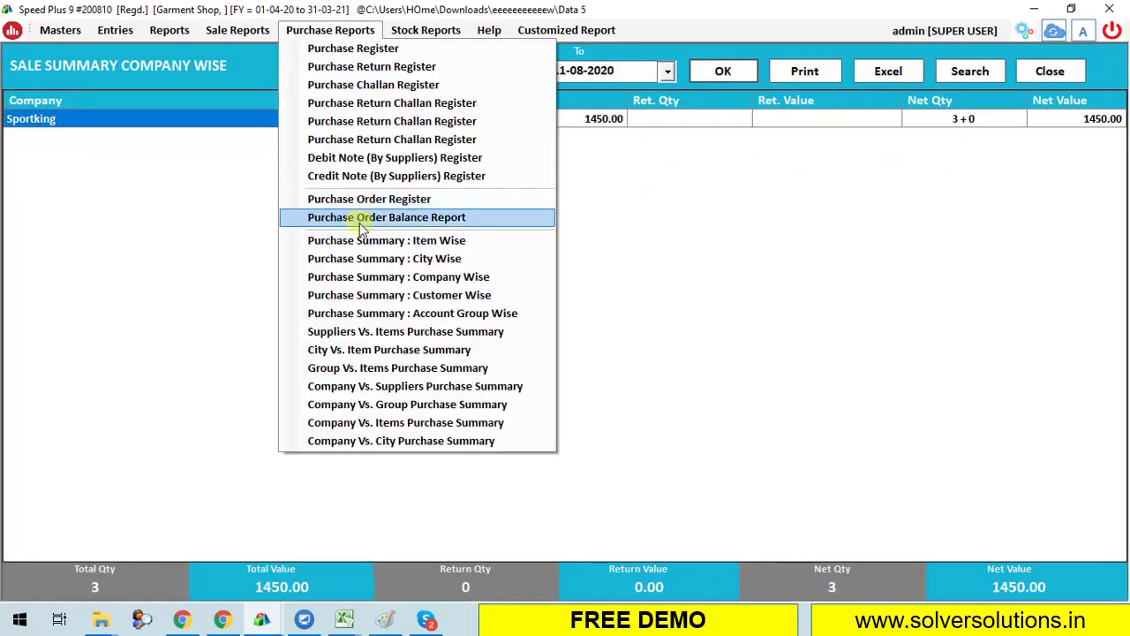
{"action": "left_click", "coordinate": [368, 242]}
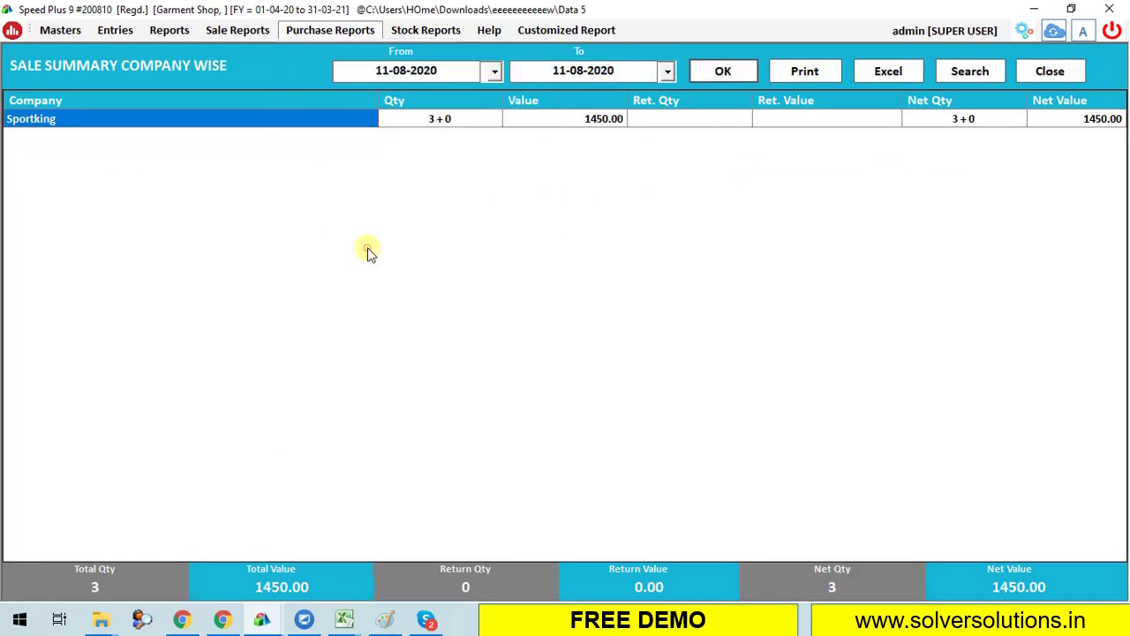
{"action": "left_click", "coordinate": [703, 85]}
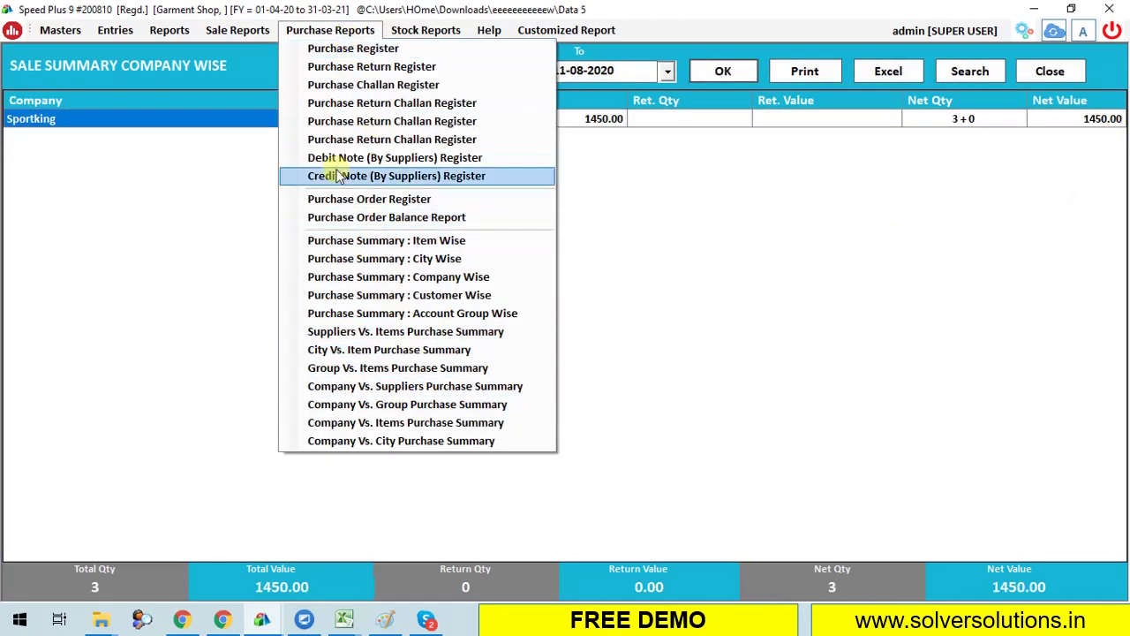
{"action": "mouse_move", "coordinate": [462, 27]}
{"action": "left_click", "coordinate": [446, 48]}
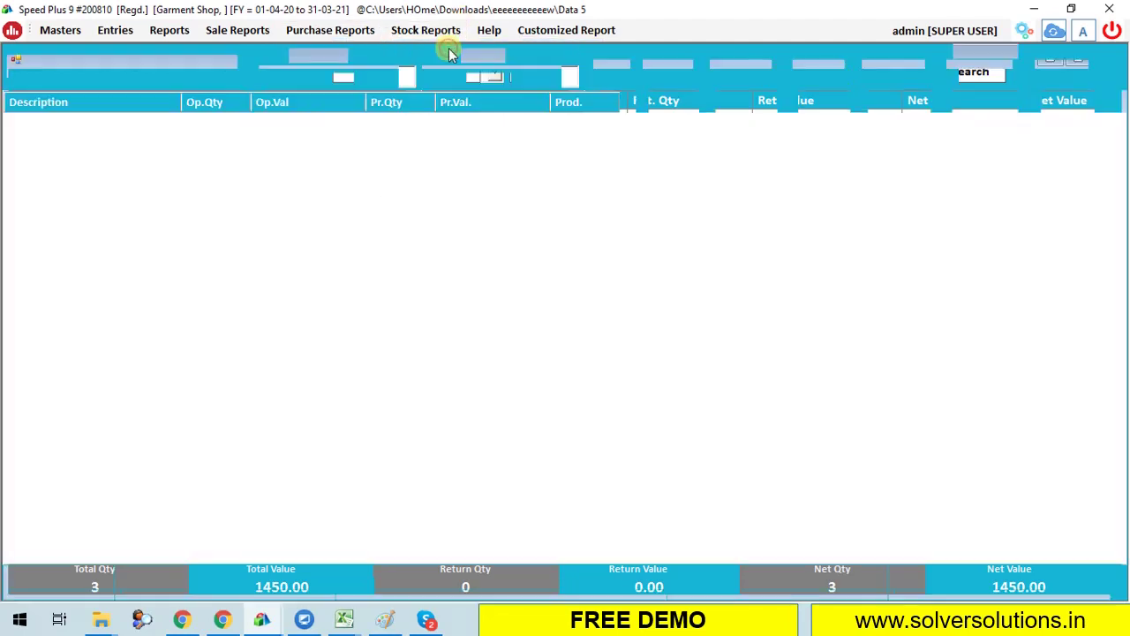
{"action": "left_click", "coordinate": [623, 78]}
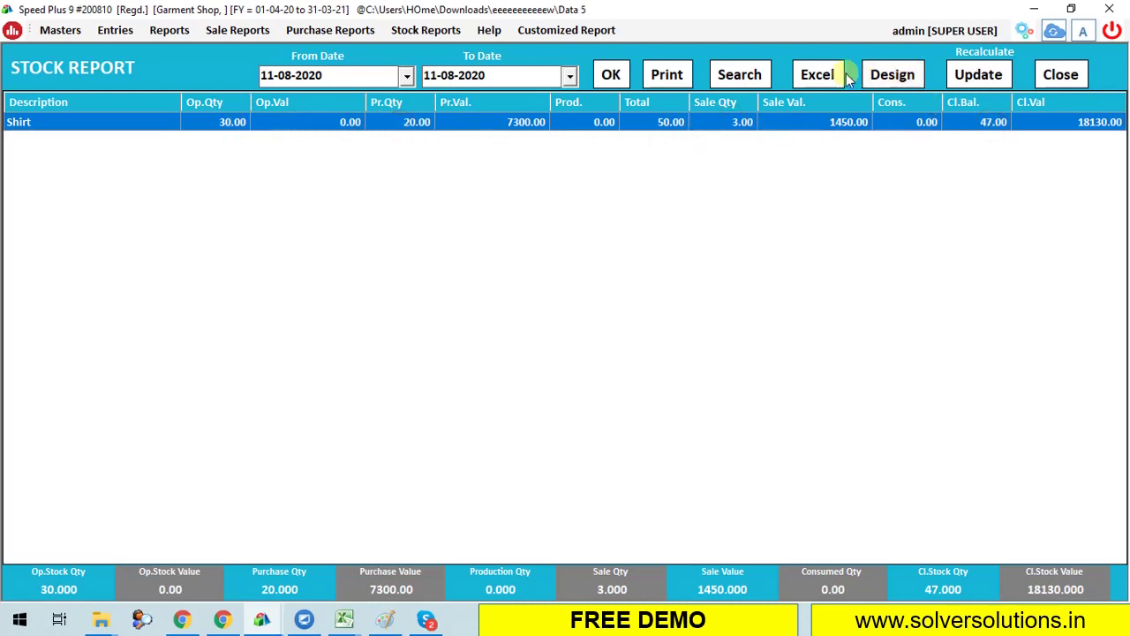
{"action": "left_click", "coordinate": [760, 78]}
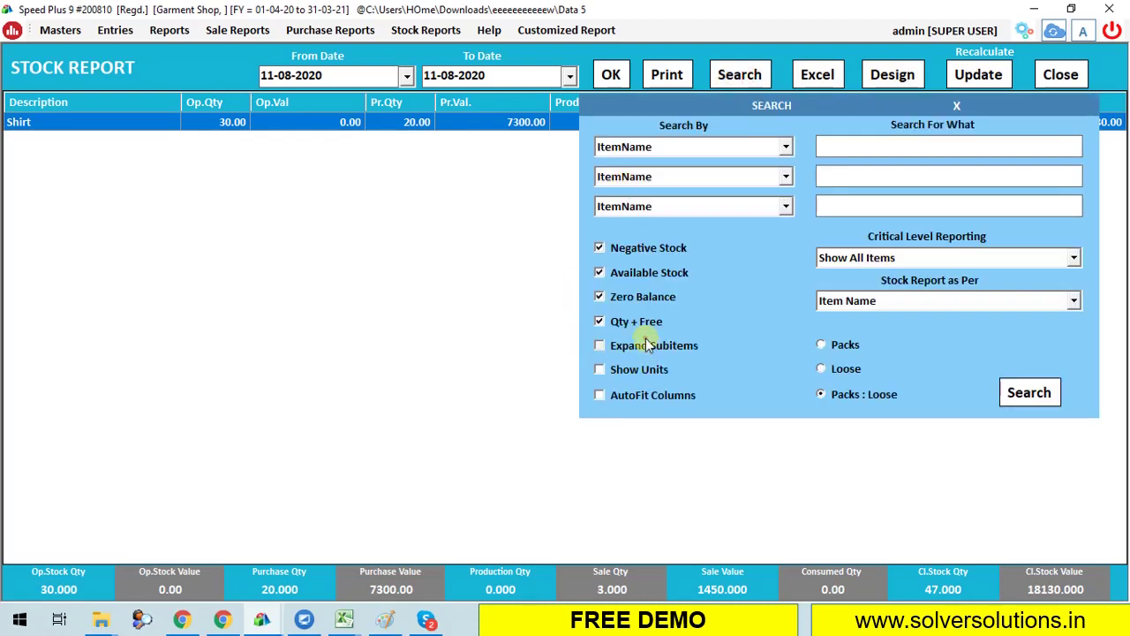
{"action": "left_click", "coordinate": [1035, 400]}
{"action": "left_click", "coordinate": [249, 141]}
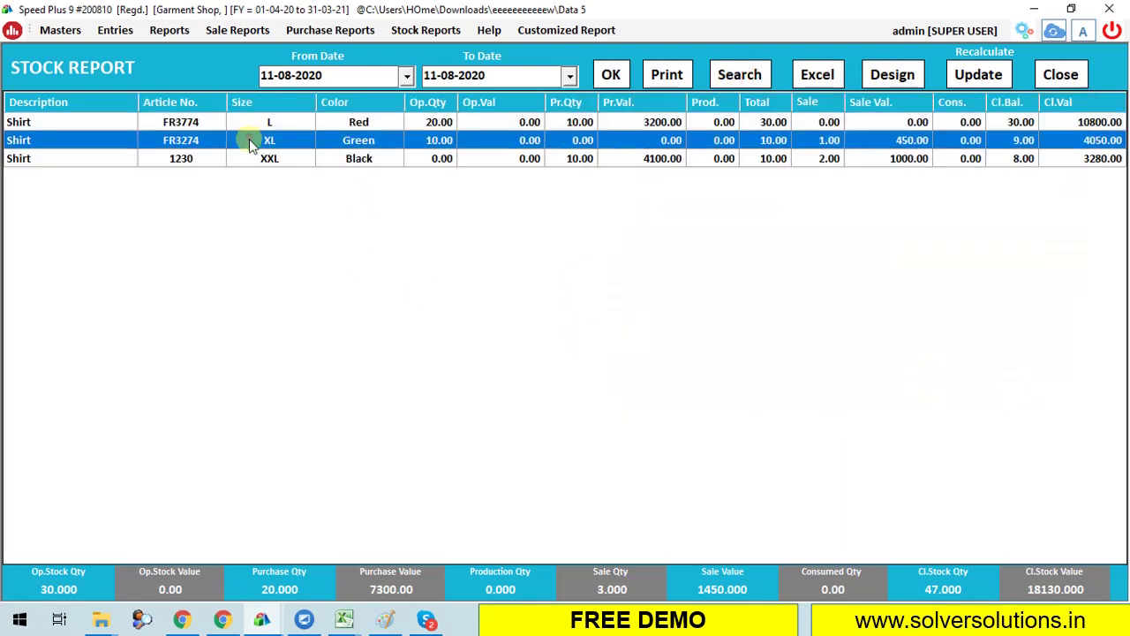
{"action": "key", "text": "ctrl+a"}
{"action": "left_click", "coordinate": [1049, 76]}
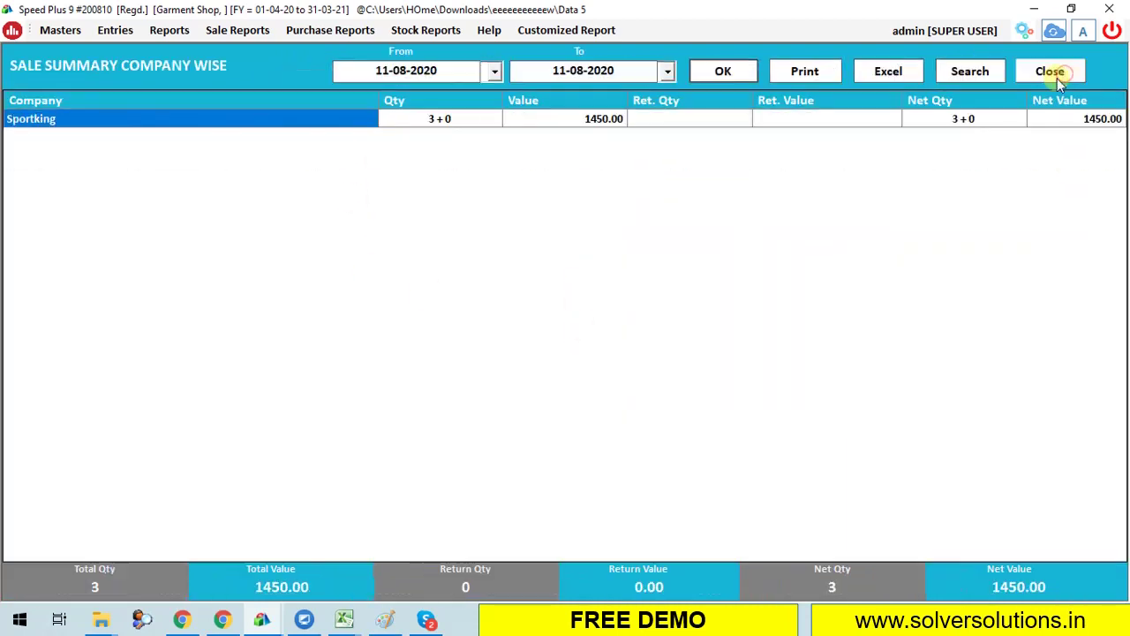
Close the company-wise sale summary and load the Balance Sheet figures.
{"action": "left_click", "coordinate": [1050, 77]}
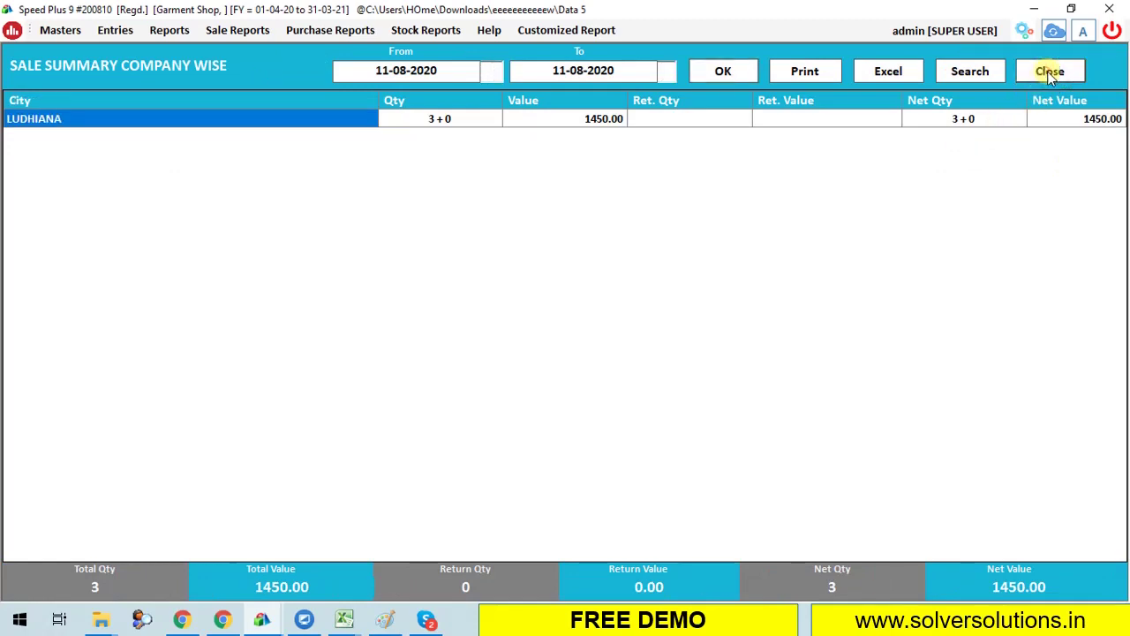
{"action": "left_click", "coordinate": [169, 30]}
{"action": "left_click", "coordinate": [169, 51]}
{"action": "left_click", "coordinate": [678, 72]}
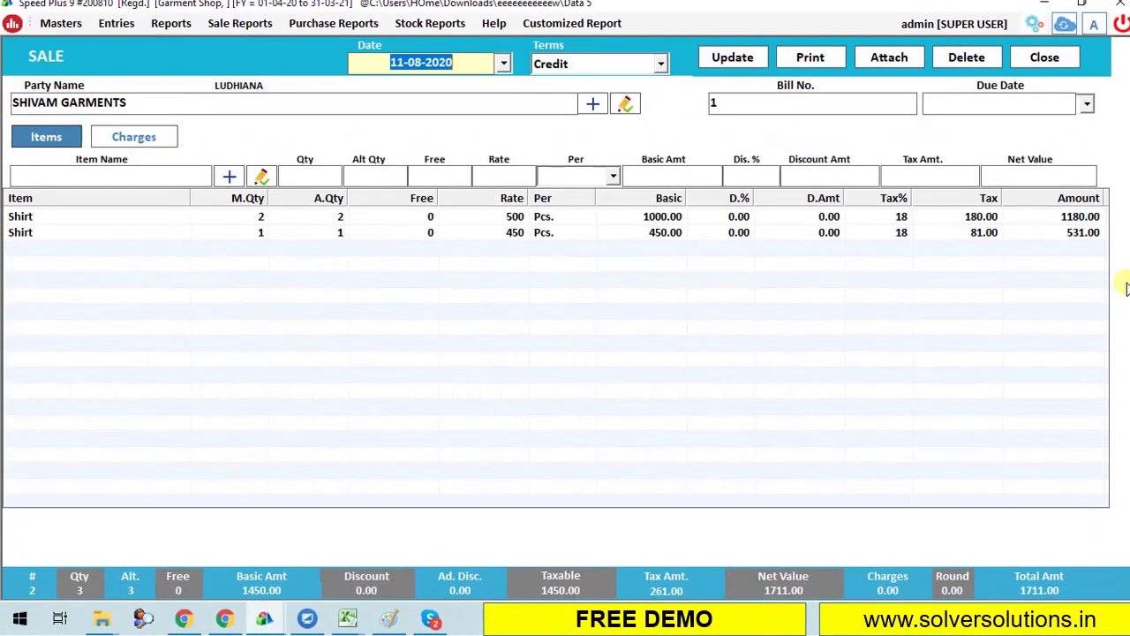
{"action": "left_click", "coordinate": [170, 23]}
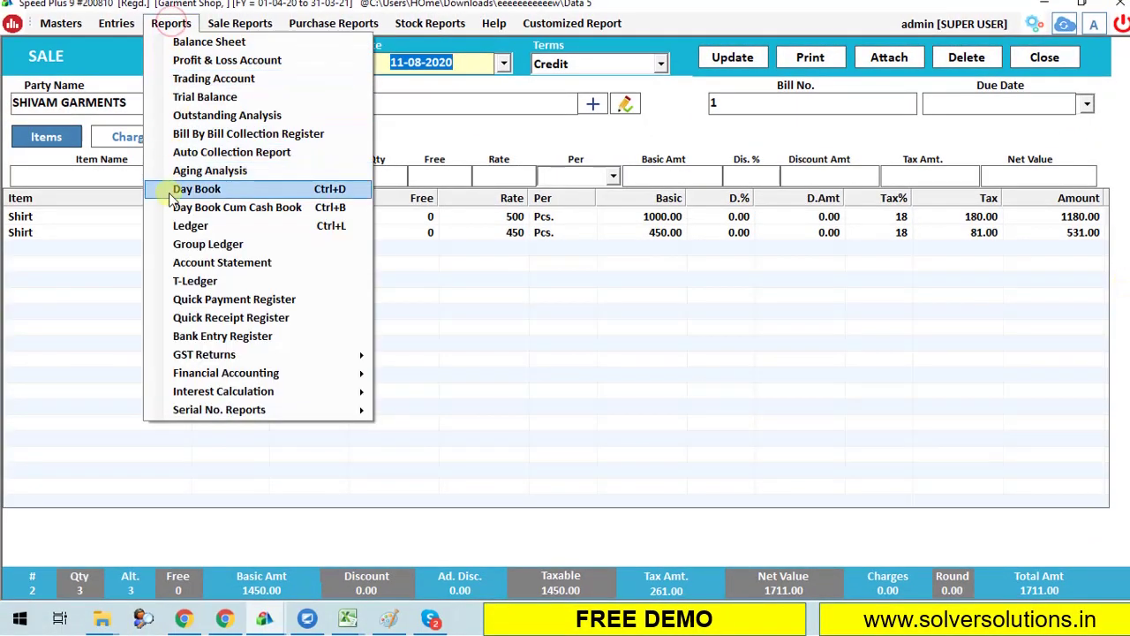
{"action": "left_click", "coordinate": [210, 190]}
{"action": "left_click", "coordinate": [703, 65]}
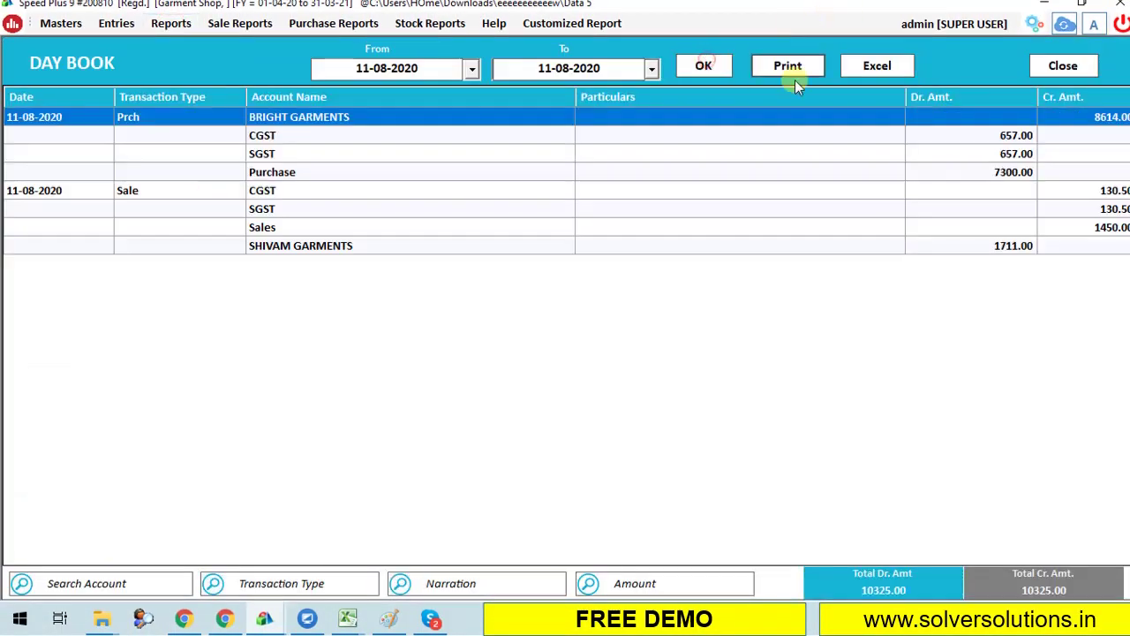
{"action": "left_click", "coordinate": [171, 23]}
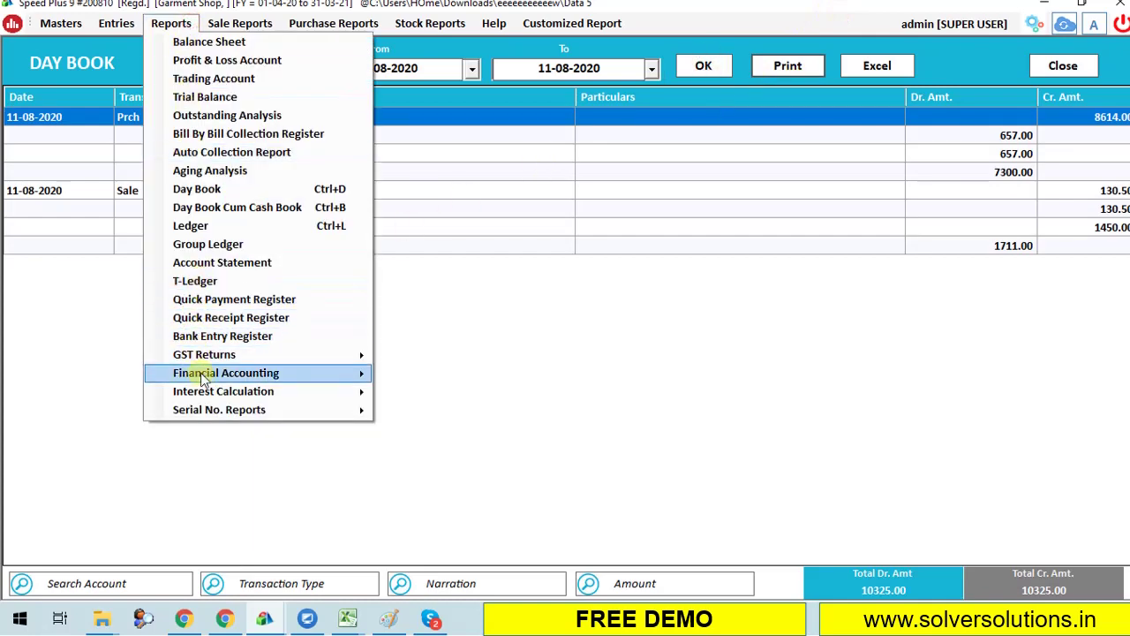
{"action": "left_click", "coordinate": [485, 360]}
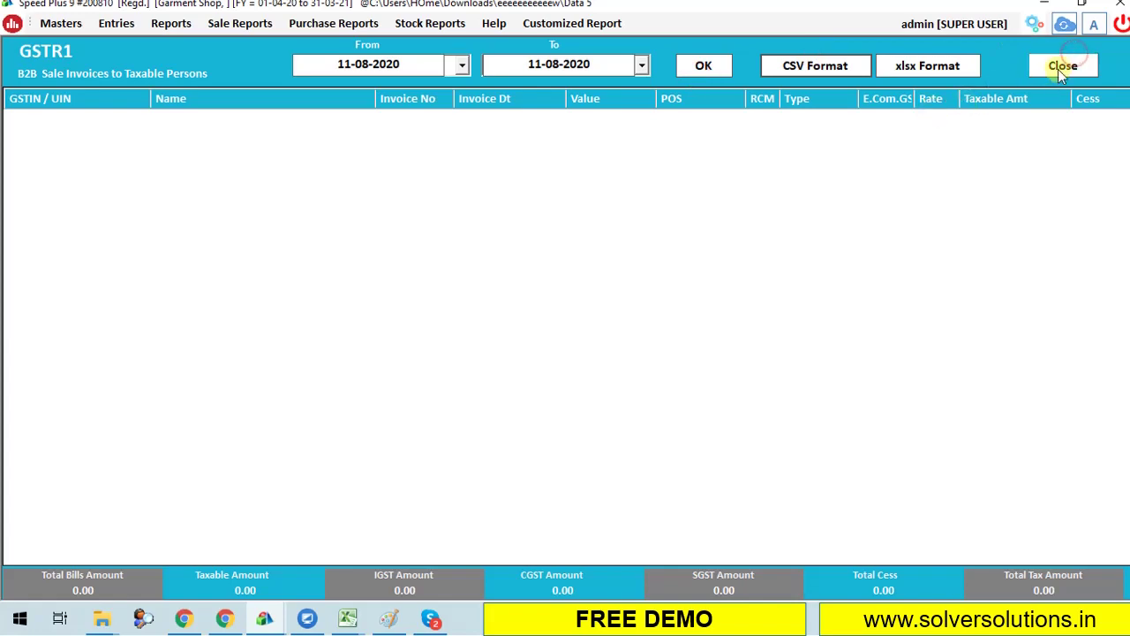
{"action": "left_click", "coordinate": [1060, 67]}
{"action": "left_click", "coordinate": [738, 162]}
{"action": "left_click", "coordinate": [707, 76]}
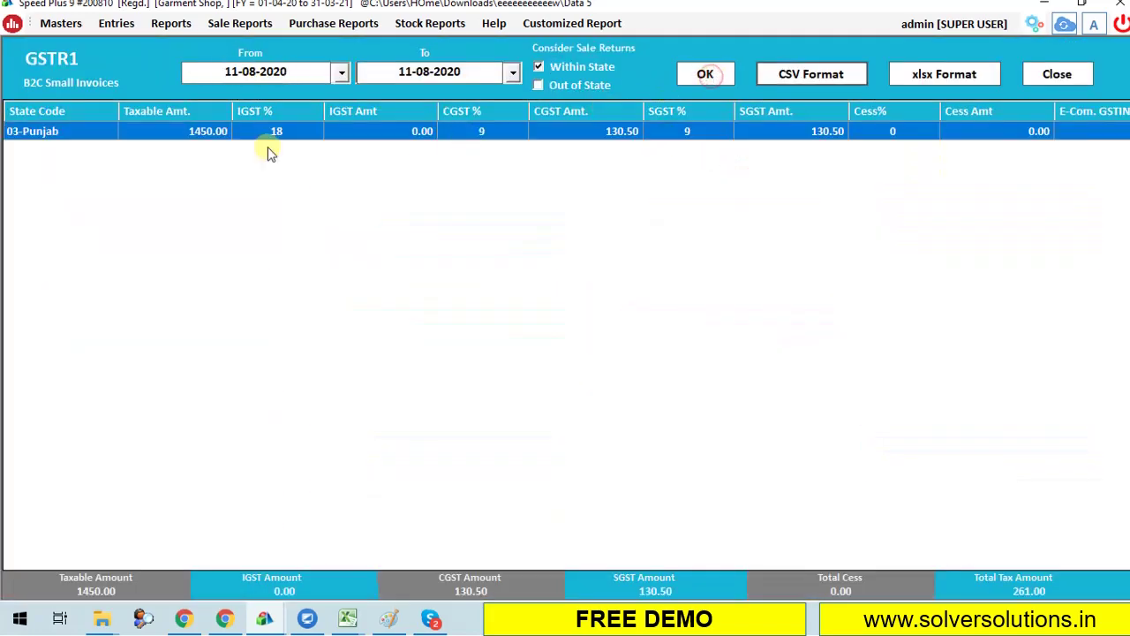
{"action": "left_click", "coordinate": [1060, 75]}
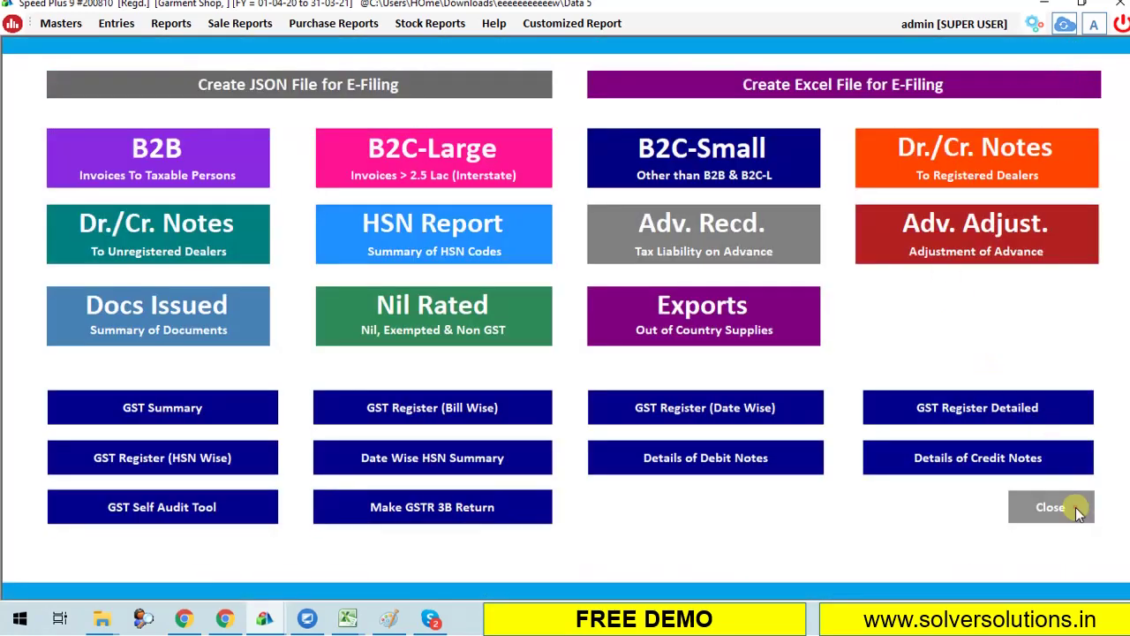
{"action": "left_click", "coordinate": [1075, 507]}
Close the Day Book, then exit the sale bill without saving.
{"action": "left_click", "coordinate": [1063, 65]}
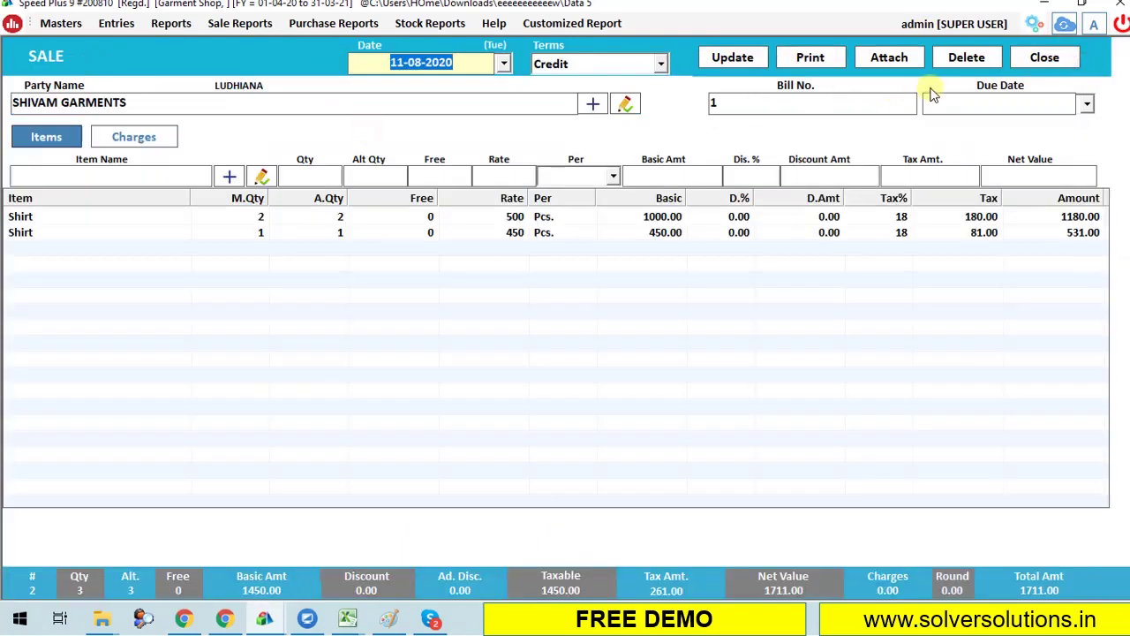
{"action": "left_click", "coordinate": [1046, 57]}
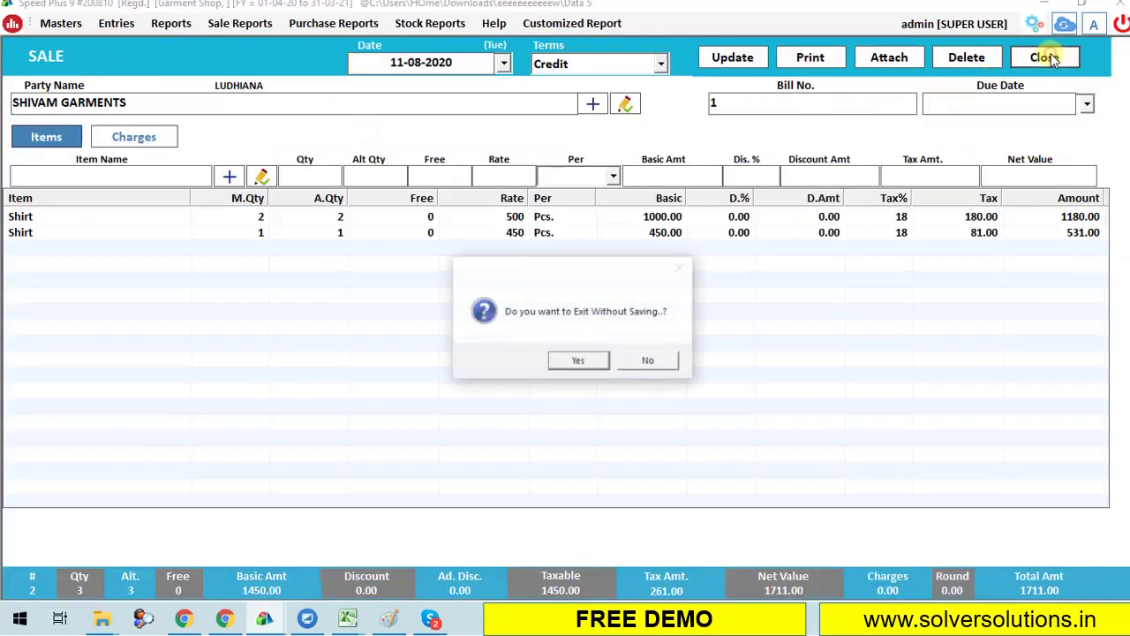
{"action": "key", "text": "Return"}
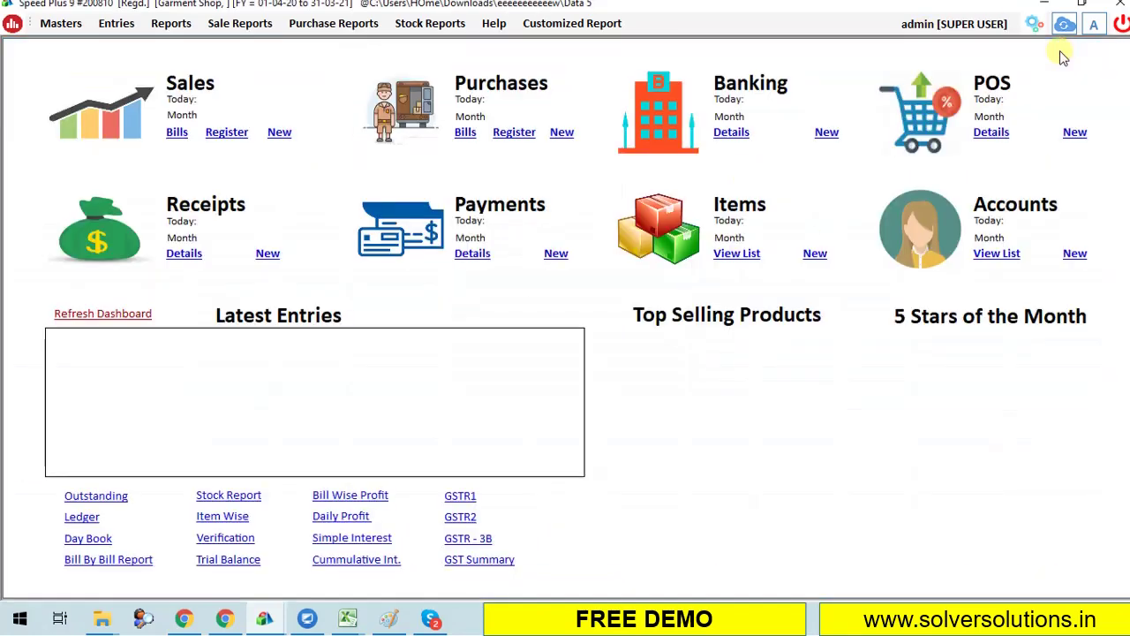